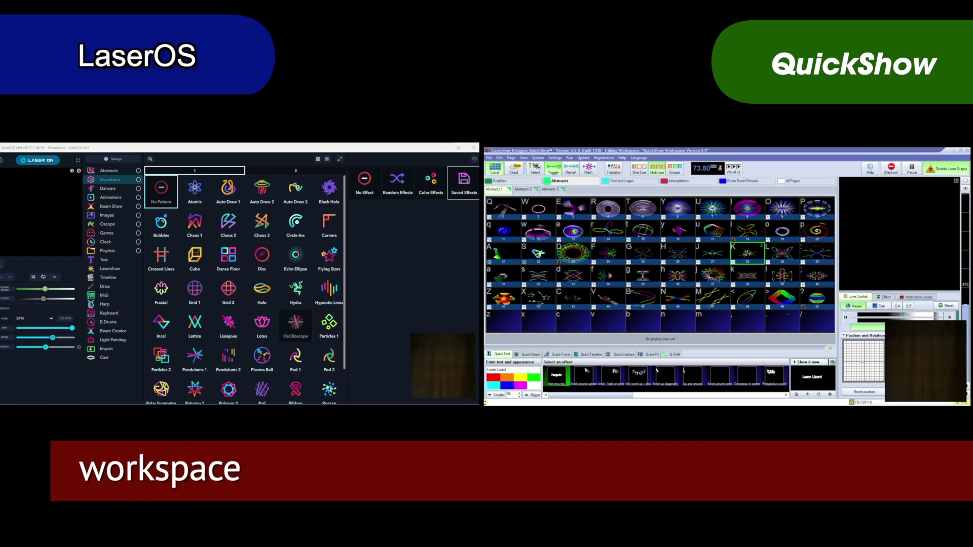
# Collapse the LaserOS text entry area so the Visualizers cue grid fills the window
pyautogui.click(829, 349)
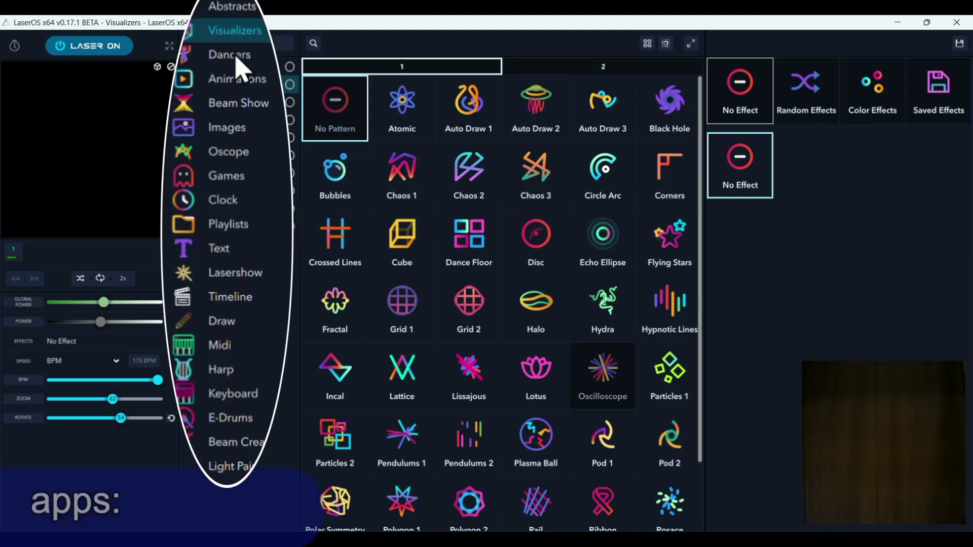
# Browse the Dancers category, then back in Visualizers play Auto Draw 2 after Auto Draw 1
pyautogui.click(234, 102)
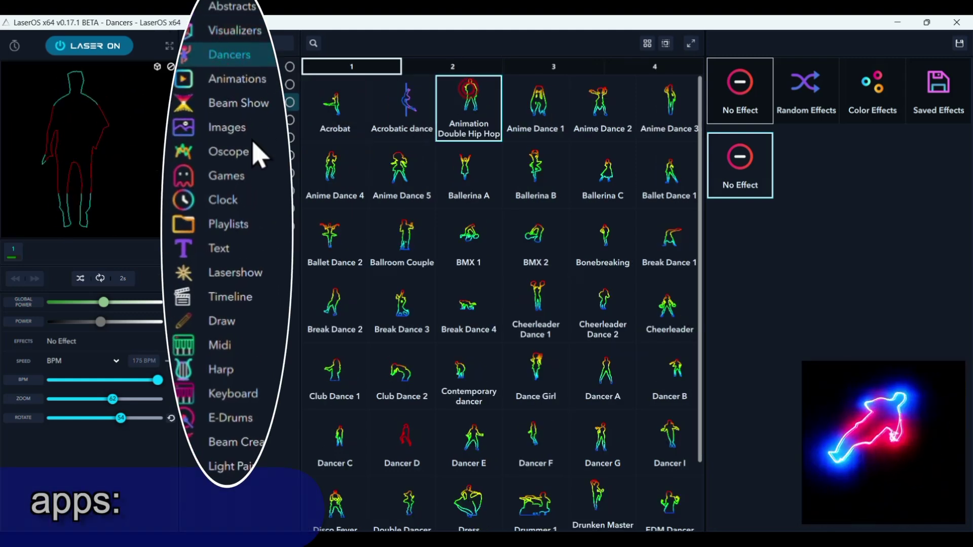
pyautogui.click(233, 84)
pyautogui.click(472, 99)
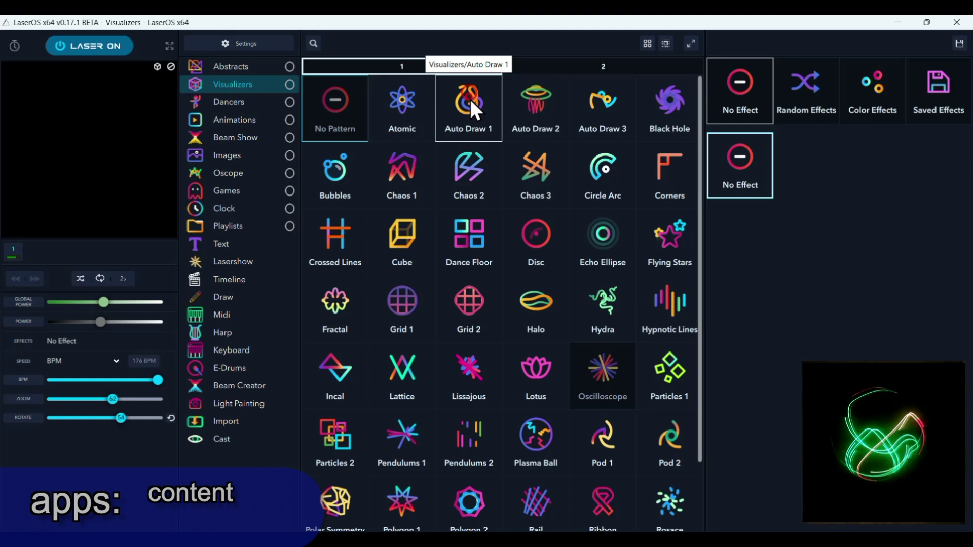
pyautogui.click(524, 100)
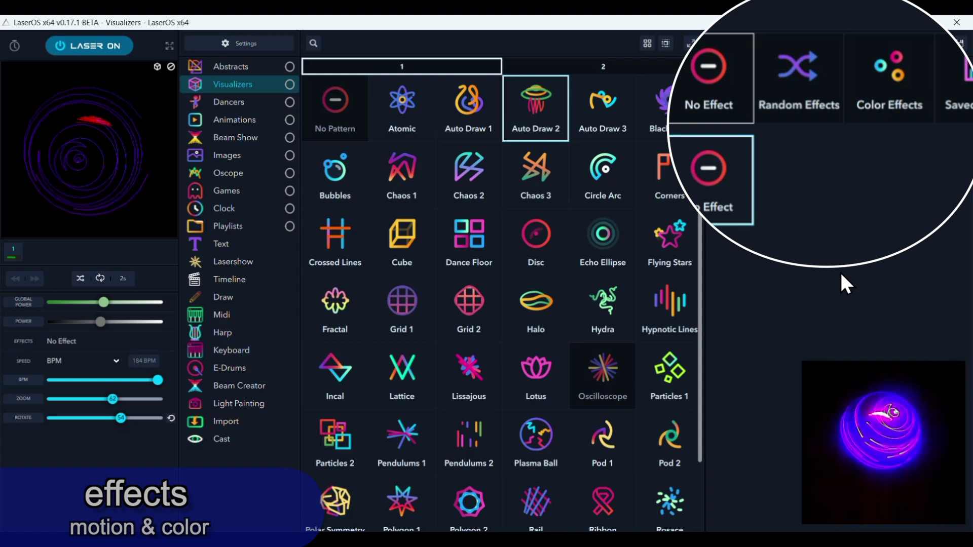
# Add Dancers and Beam Show to a repeating auto-rotation and set output rotation to about 6°
pyautogui.click(289, 102)
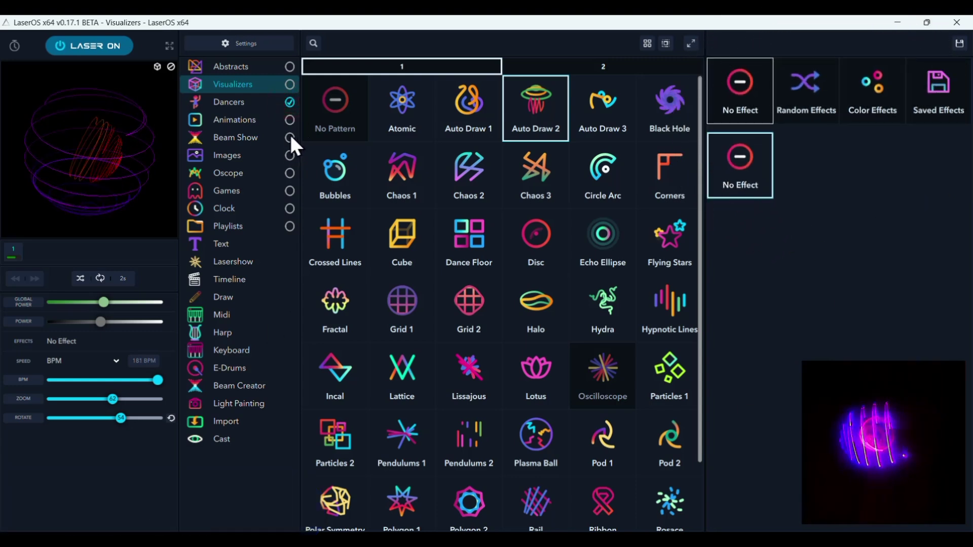
pyautogui.click(290, 135)
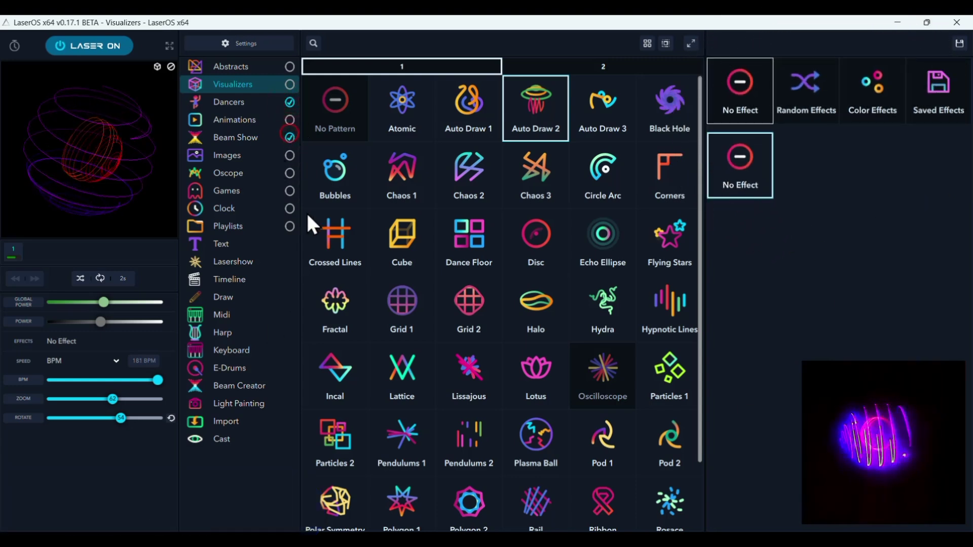
pyautogui.click(100, 278)
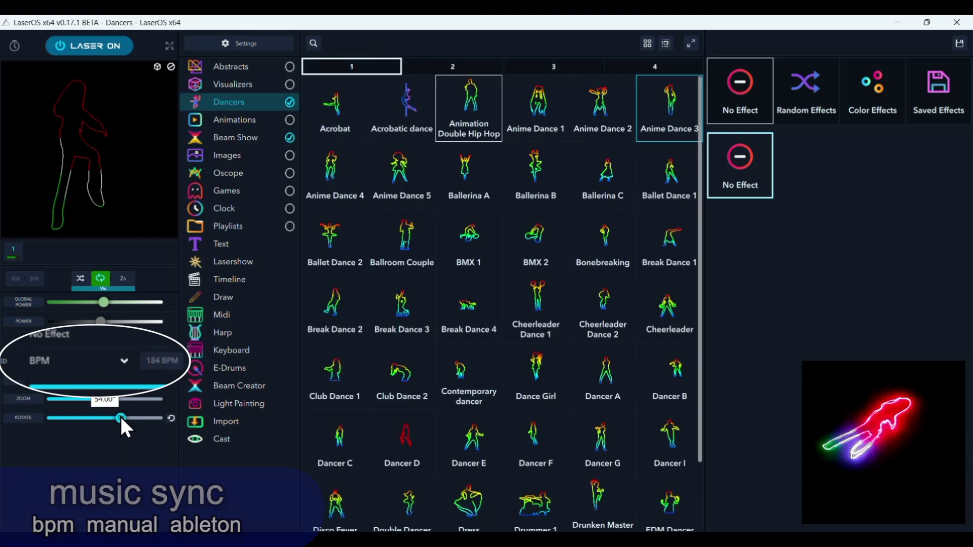
pyautogui.moveTo(121, 417)
pyautogui.mouseDown()
pyautogui.moveTo(100, 419)
pyautogui.moveTo(109, 419)
pyautogui.mouseUp()
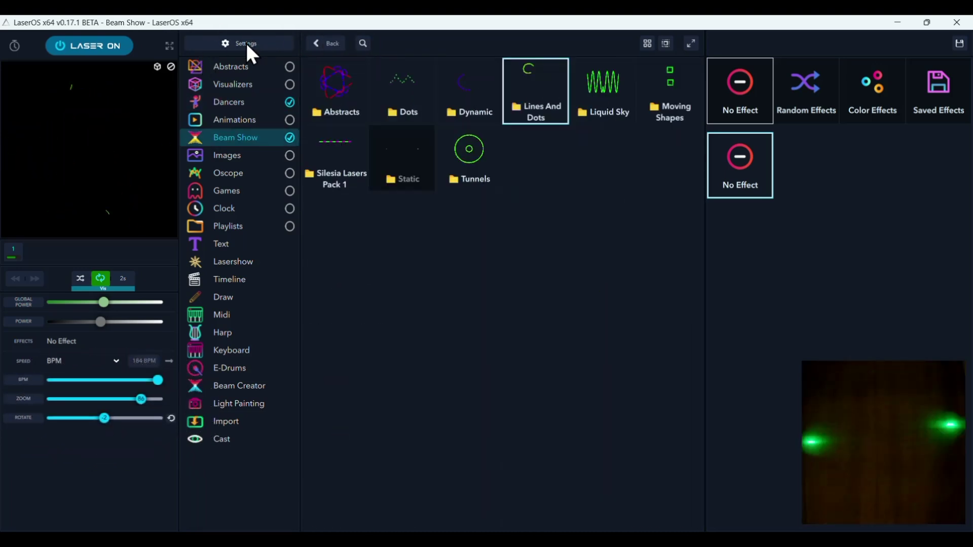
# Review the Audio, Speed/BPM, Projector Setup and Video Input settings pages
pyautogui.click(246, 43)
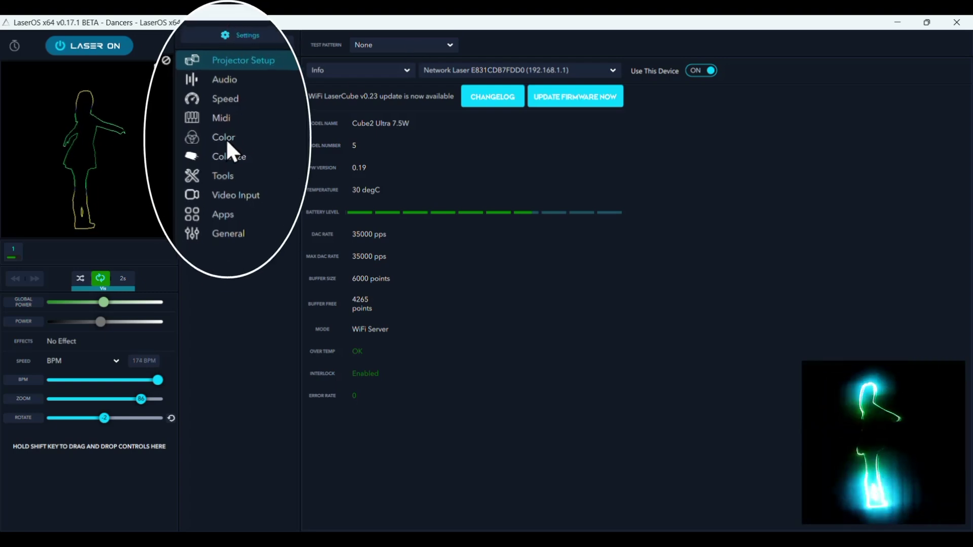
pyautogui.click(230, 65)
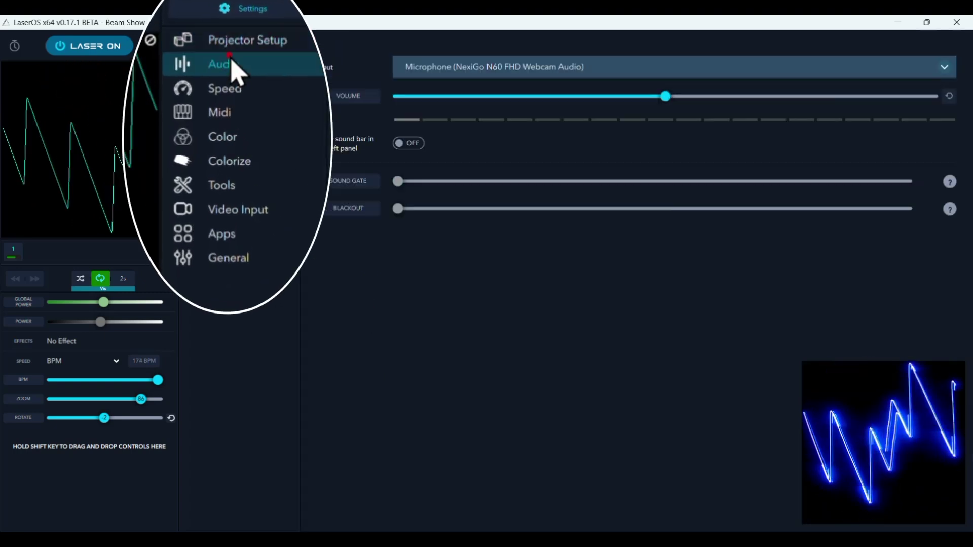
pyautogui.click(209, 97)
pyautogui.click(231, 39)
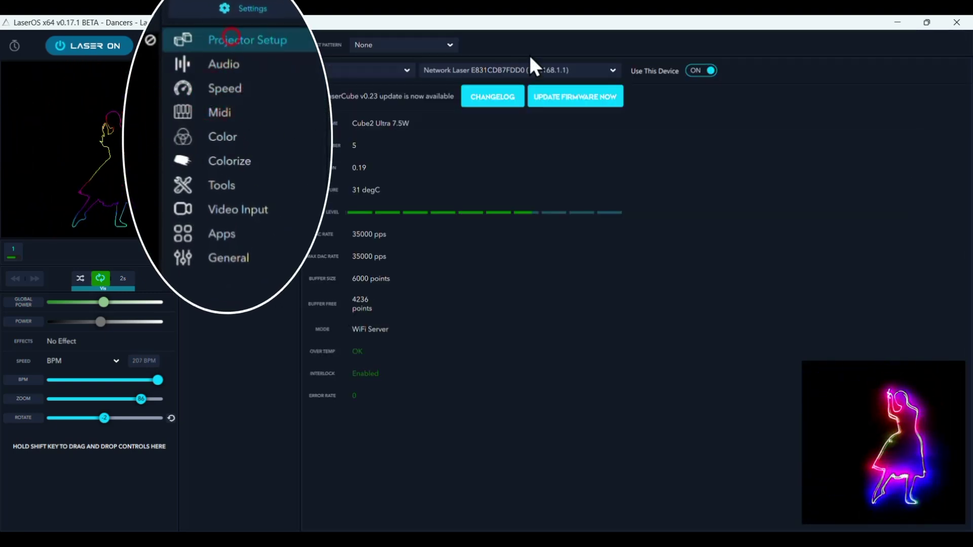
pyautogui.click(244, 197)
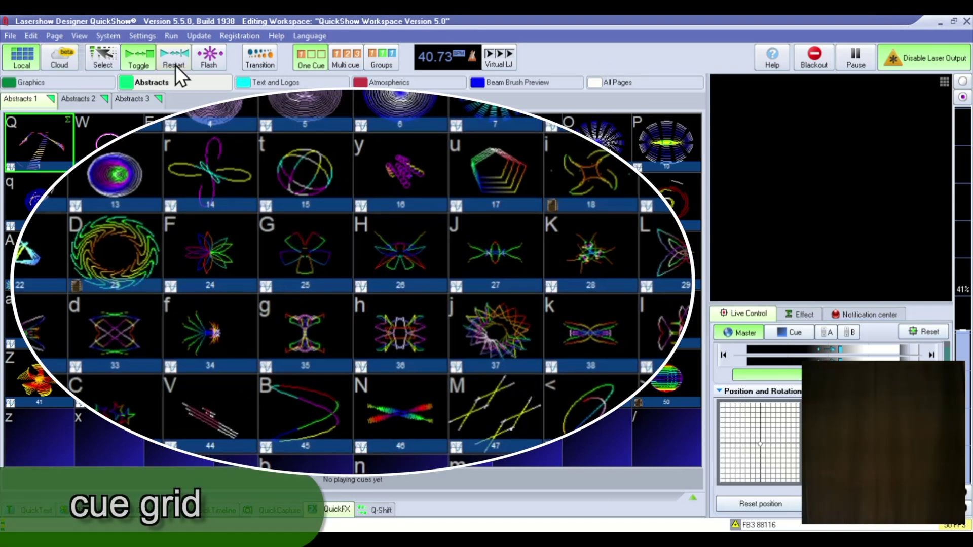
# Browse the Graphics and Text pages, then play red-wave cue Q from Abstracts 2
pyautogui.click(87, 79)
pyautogui.click(295, 80)
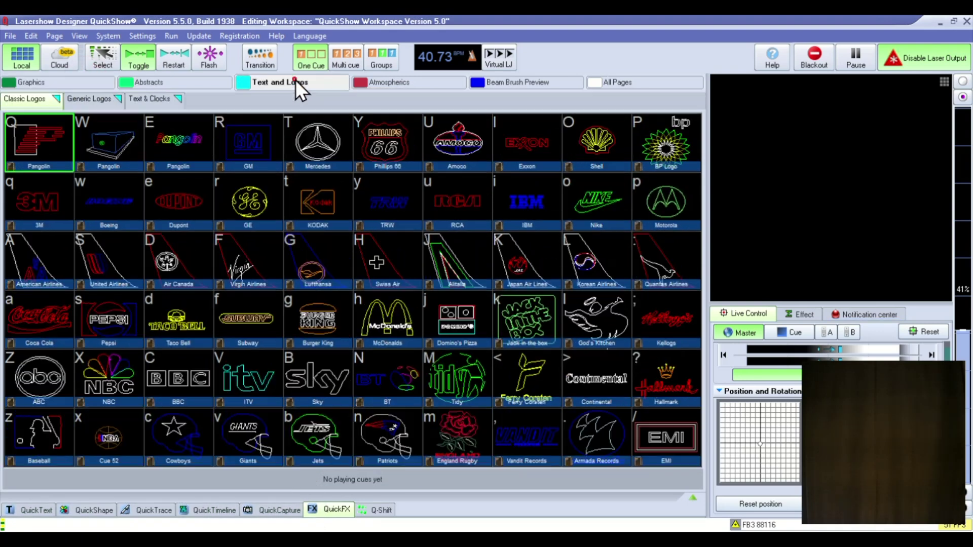
pyautogui.click(151, 82)
pyautogui.click(79, 99)
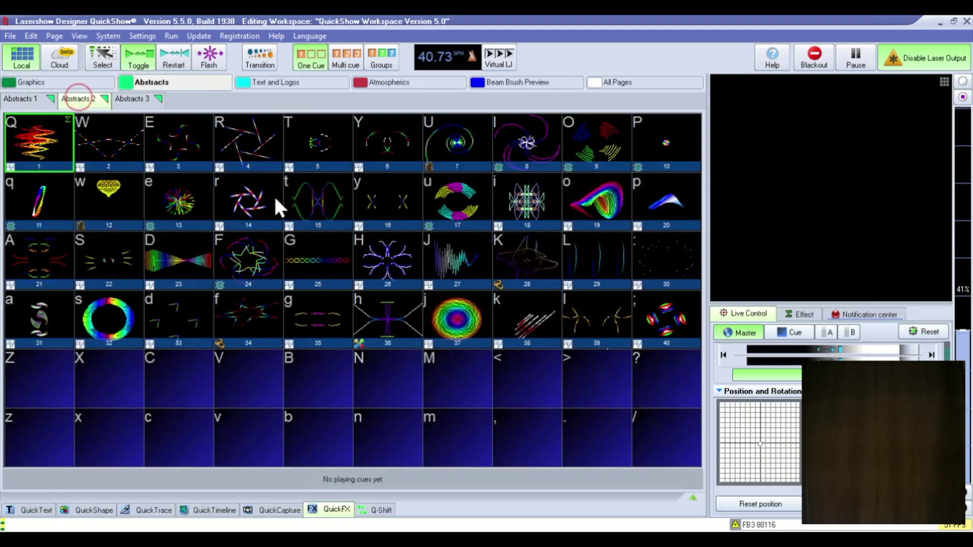
pyautogui.click(31, 135)
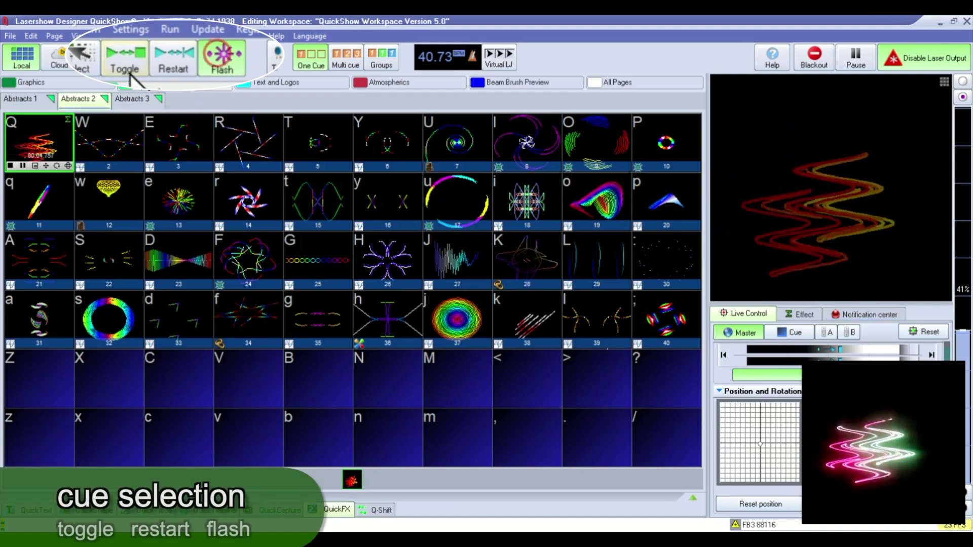
pyautogui.click(109, 127)
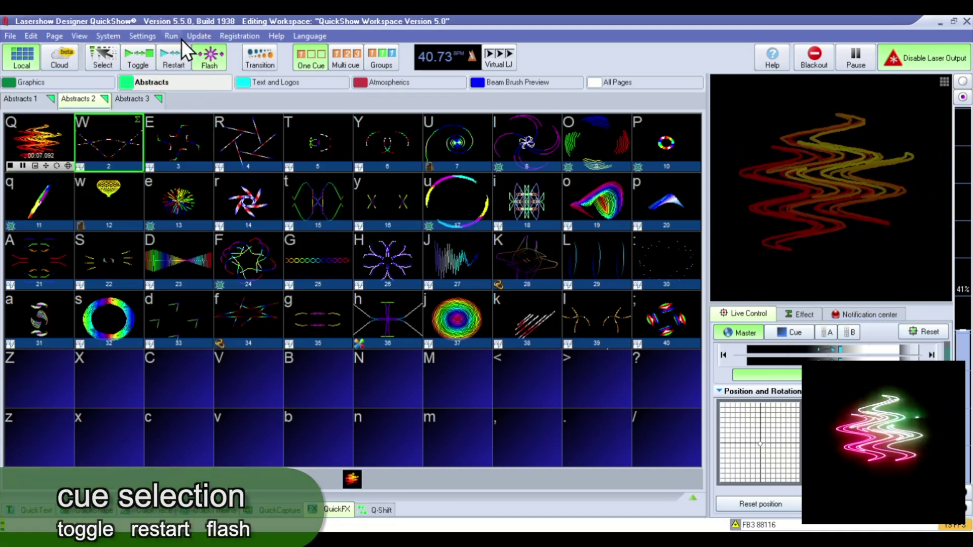
# Switch cue playback to Toggle mode and tap the tempo to 109.69 BPM
pyautogui.click(126, 60)
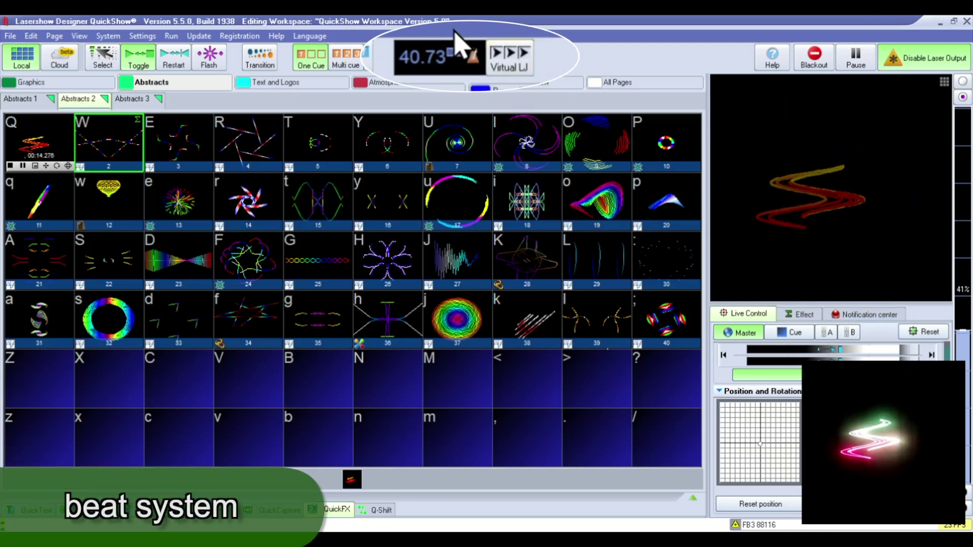
pyautogui.click(440, 57)
pyautogui.click(440, 57)
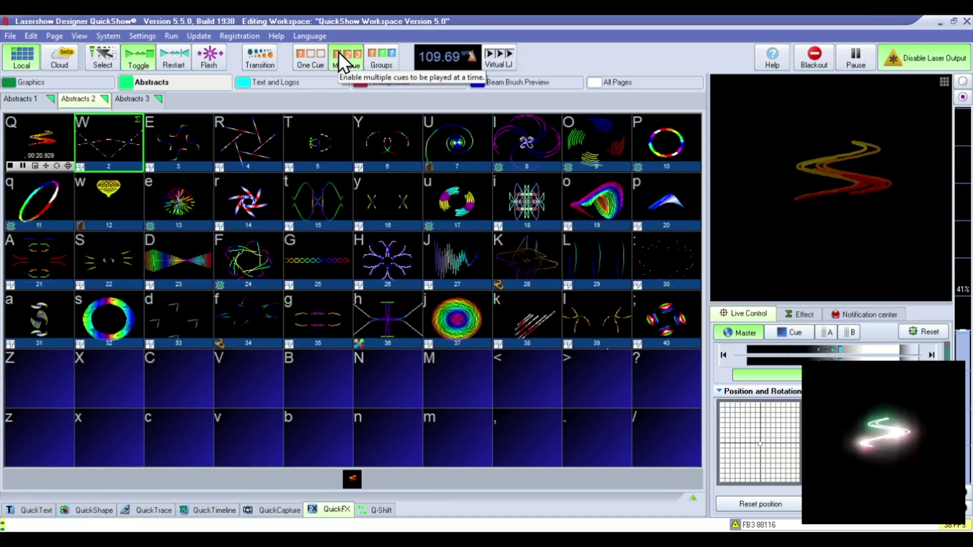
# Enable Multi cue and play cue r alongside cue Q, repositioning the laser output
pyautogui.click(338, 52)
pyautogui.click(300, 256)
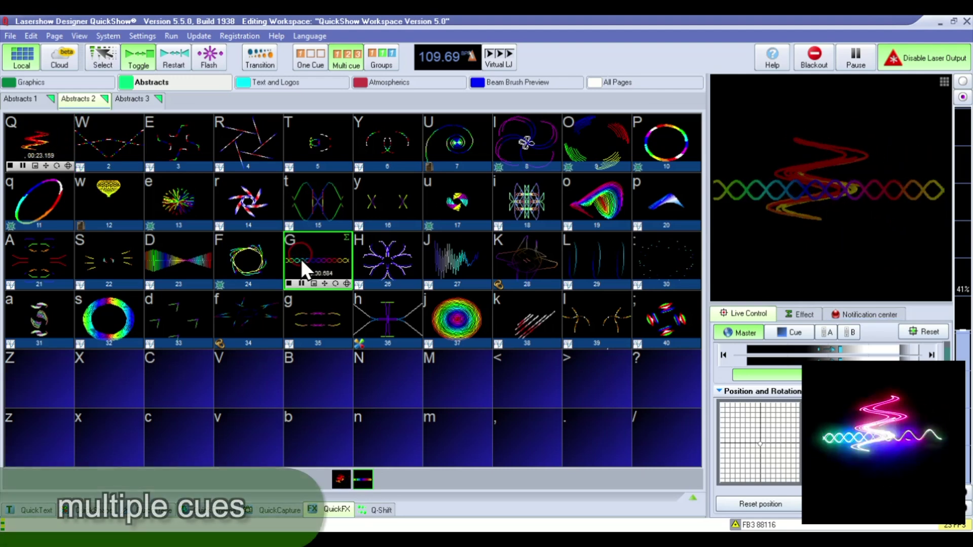
pyautogui.click(301, 253)
pyautogui.click(238, 199)
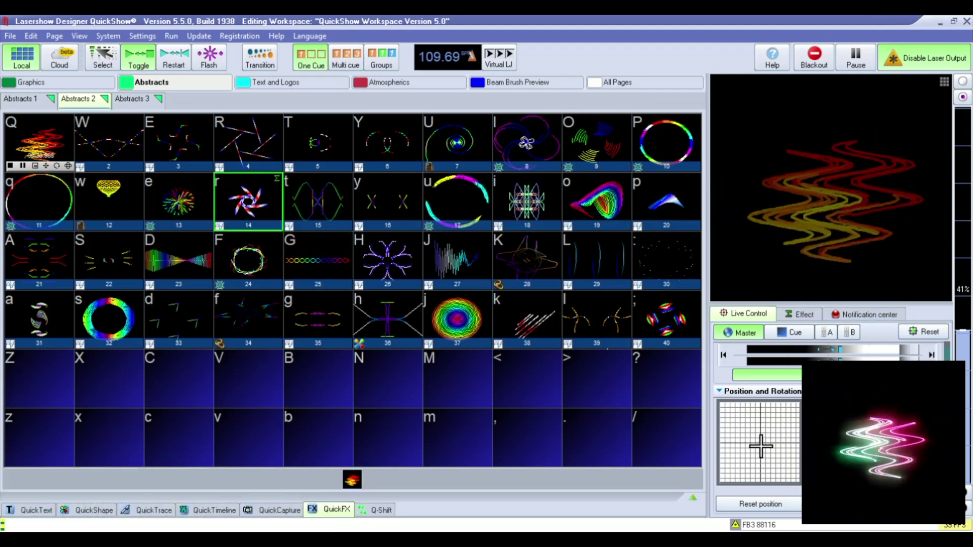
pyautogui.click(760, 445)
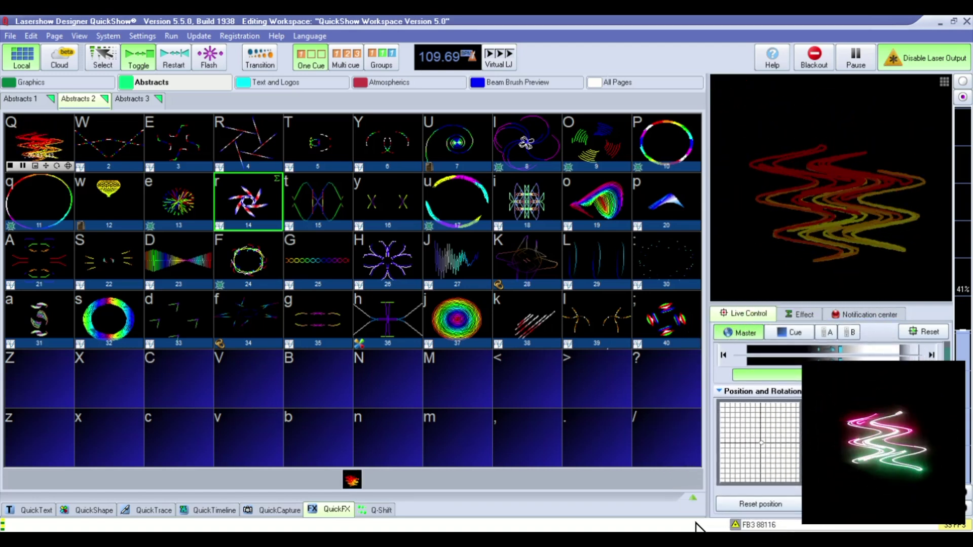
# Browse the QuickText, QuickShape, QuickTrace, QuickTimeline and QuickCapture tabs, ending on QuickFX
pyautogui.click(693, 498)
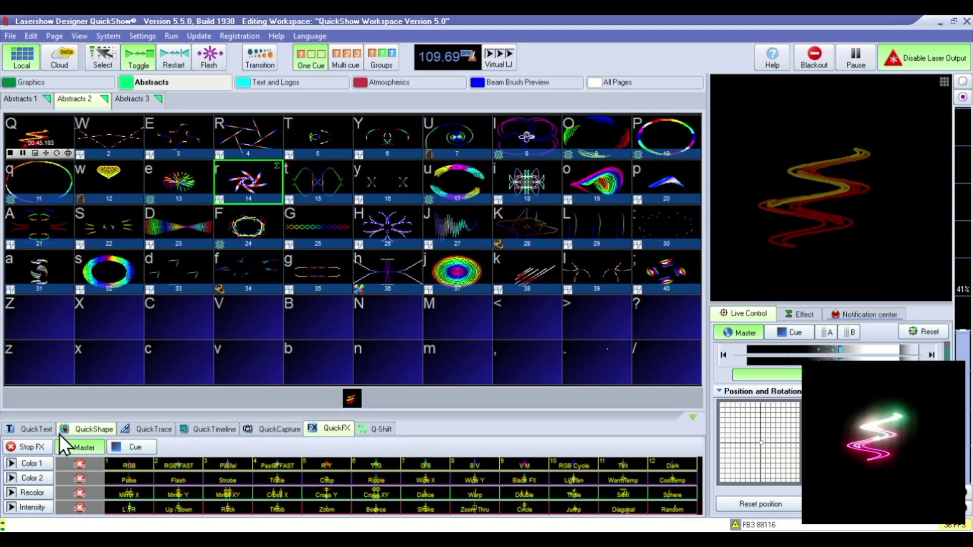
pyautogui.click(30, 429)
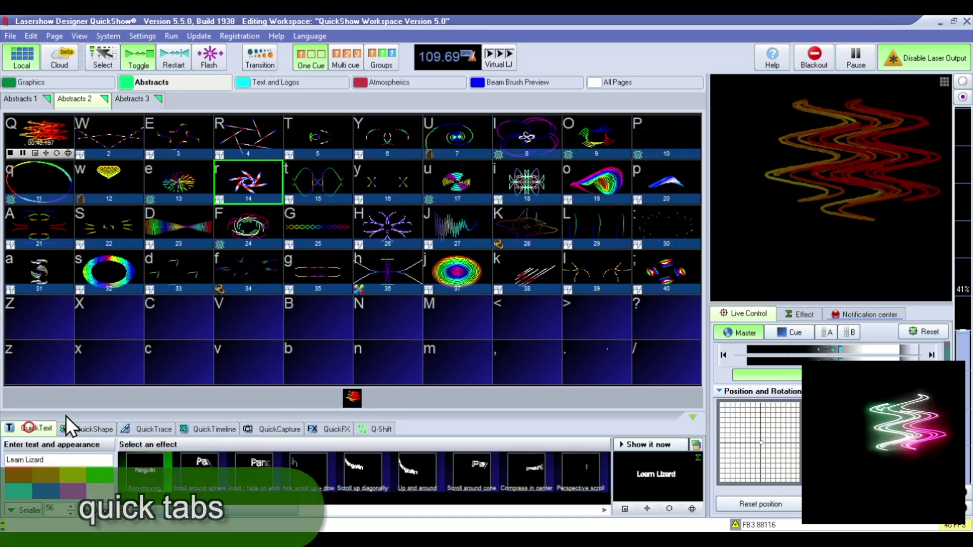
pyautogui.click(96, 425)
pyautogui.click(151, 430)
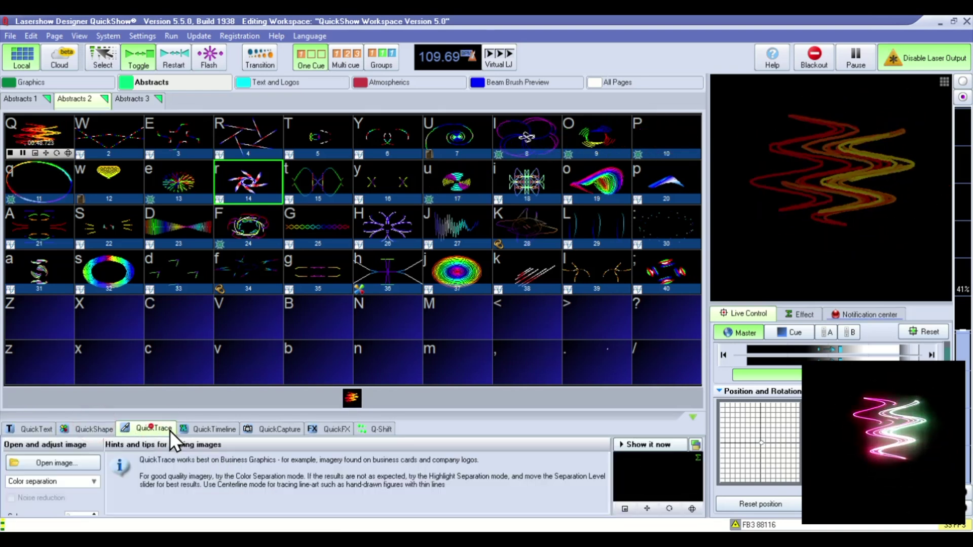
pyautogui.click(213, 429)
pyautogui.click(287, 429)
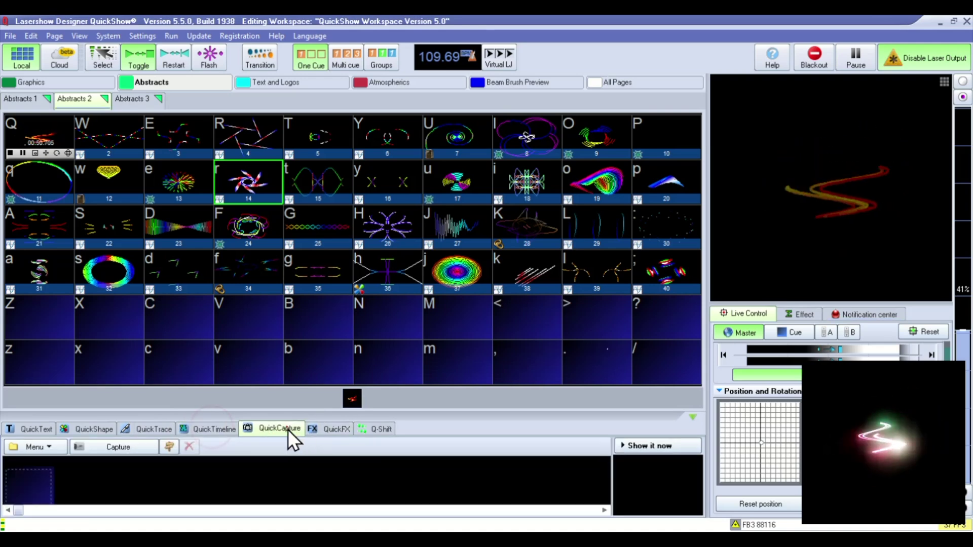
pyautogui.click(329, 428)
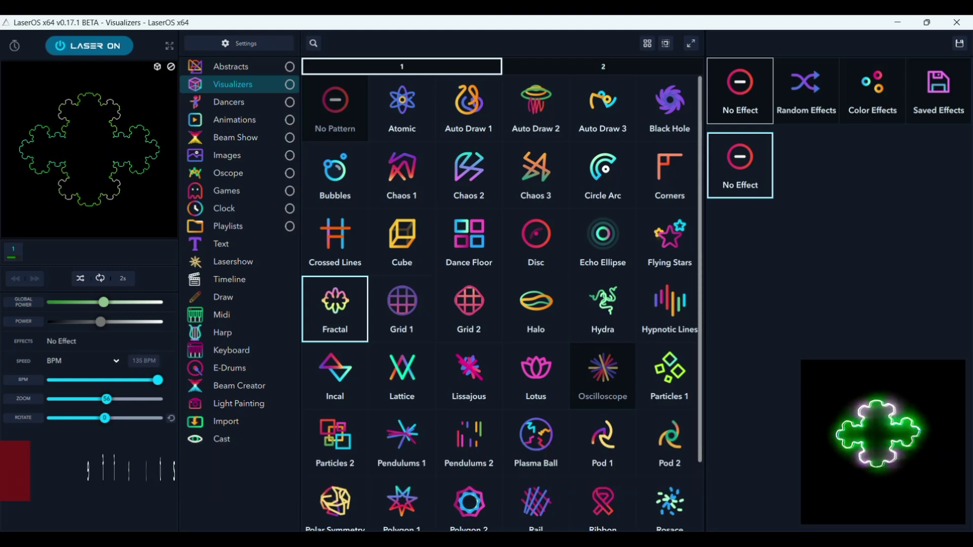
# Try Color Beat Saturate B, Color Bold B and Color Freq B on the Fractal visualizer
pyautogui.click(865, 81)
pyautogui.click(873, 172)
pyautogui.click(865, 227)
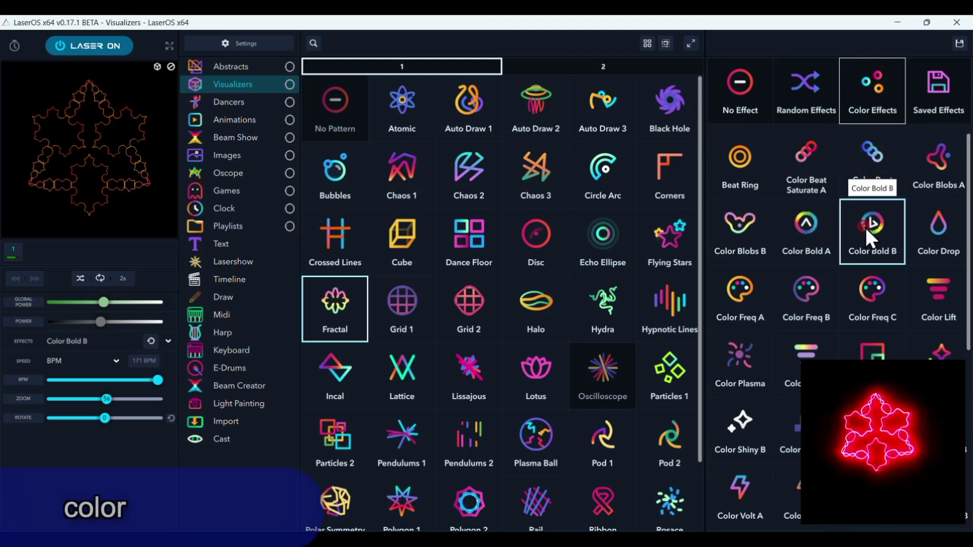
pyautogui.click(798, 291)
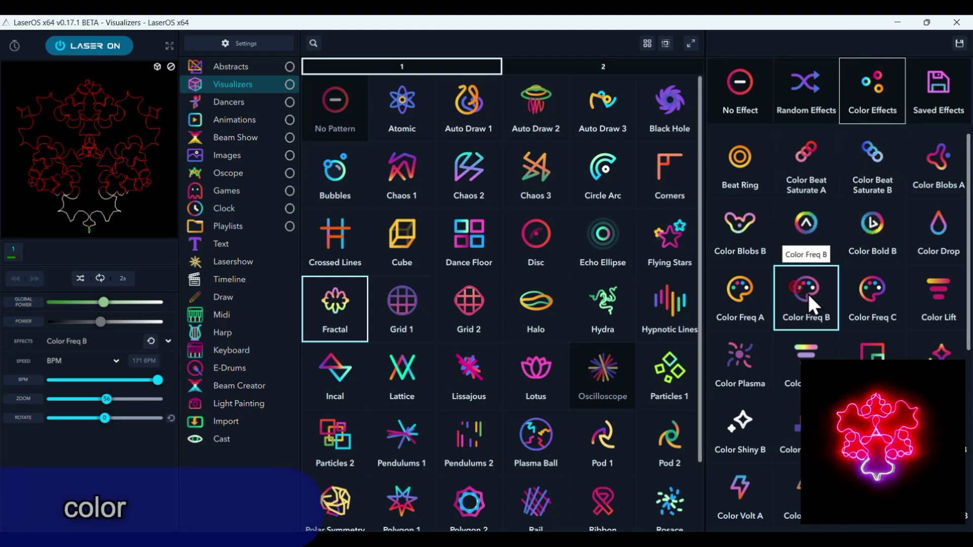
# From Random Effects, try 3D Cube A and 3D Column, then settle on 3D Cube B
pyautogui.click(805, 86)
pyautogui.click(802, 158)
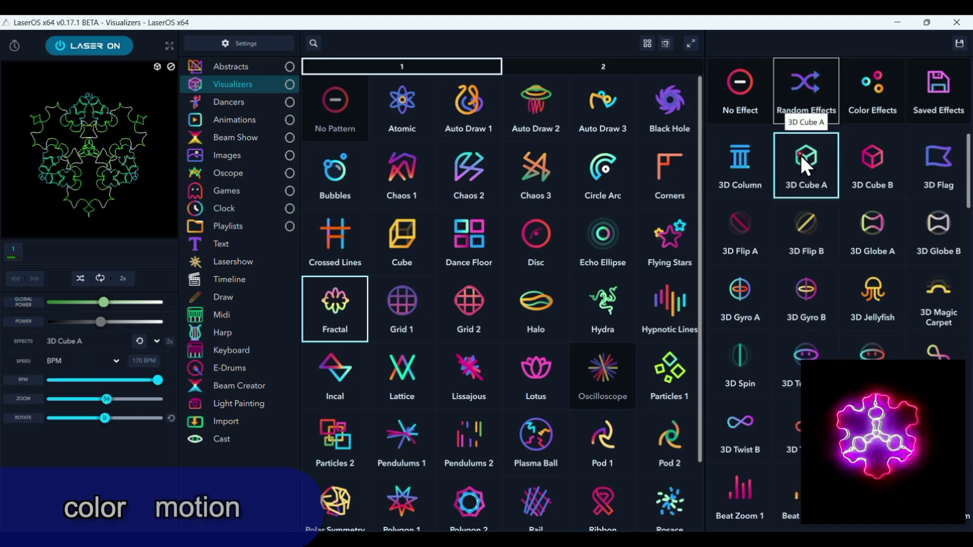
pyautogui.click(726, 155)
pyautogui.click(870, 162)
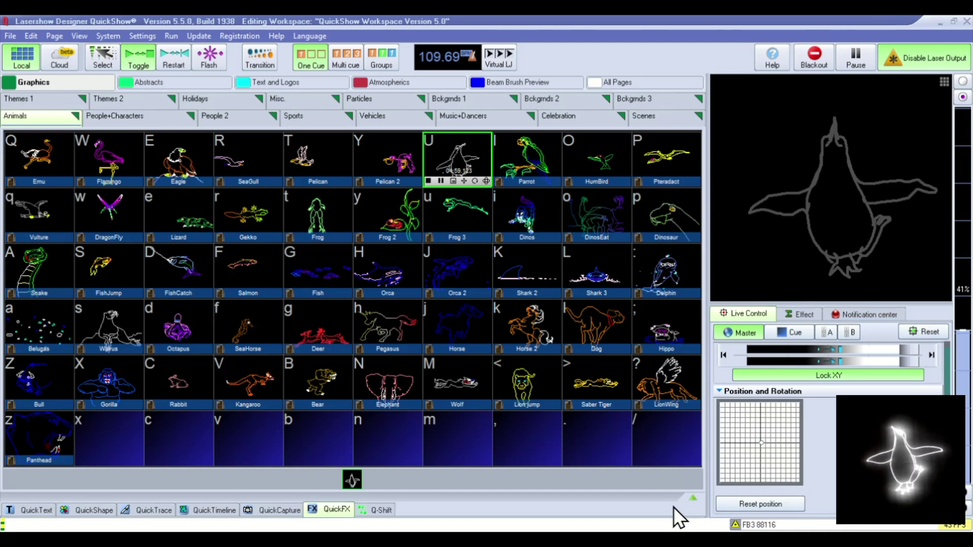
# Expand QuickFX and cycle the penguin through G/B, B/V, V/M and WarmTemp colour effects
pyautogui.click(693, 498)
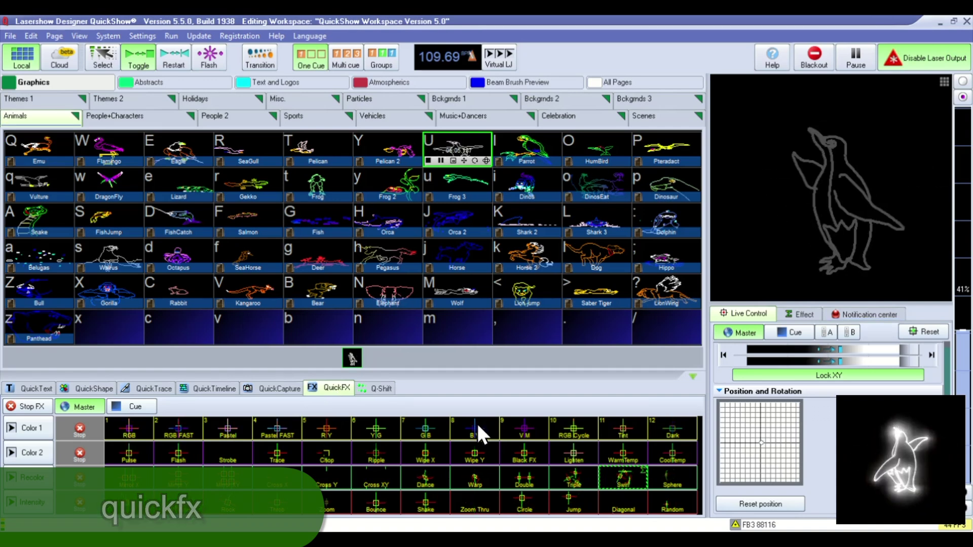
pyautogui.click(427, 426)
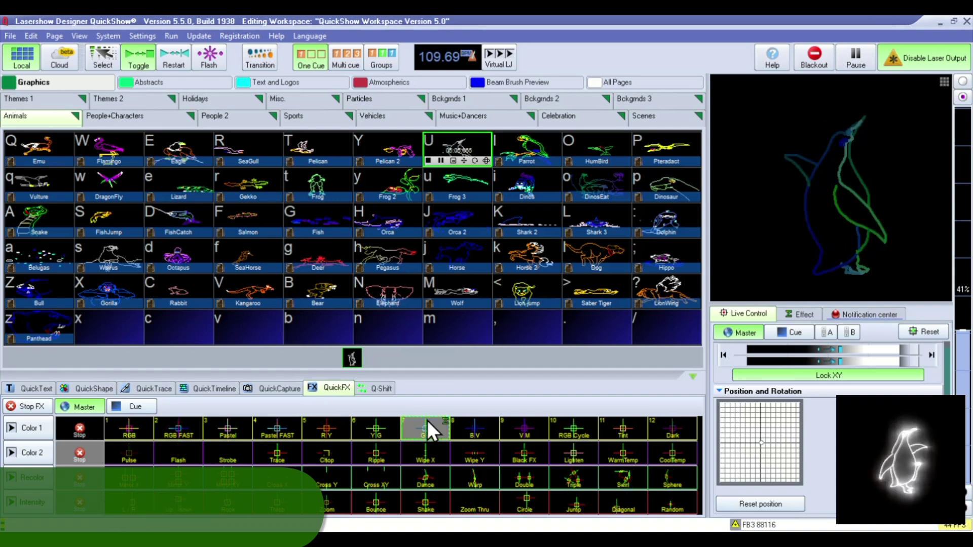
pyautogui.click(479, 425)
pyautogui.click(527, 426)
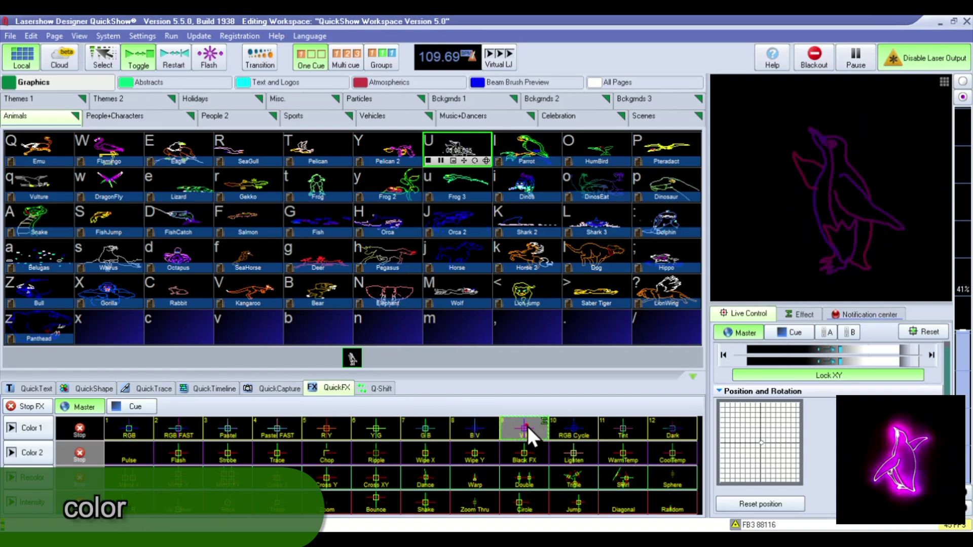
pyautogui.click(569, 424)
pyautogui.click(615, 445)
# Apply Swirl then Sphere, stack G/B and Bounce, then toggle Sphere and B/V
pyautogui.click(624, 475)
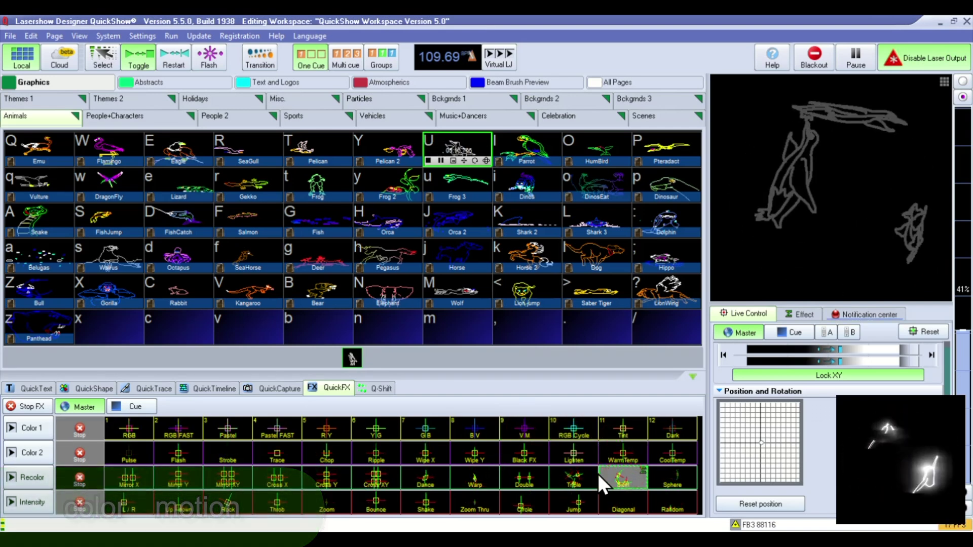
pyautogui.click(670, 476)
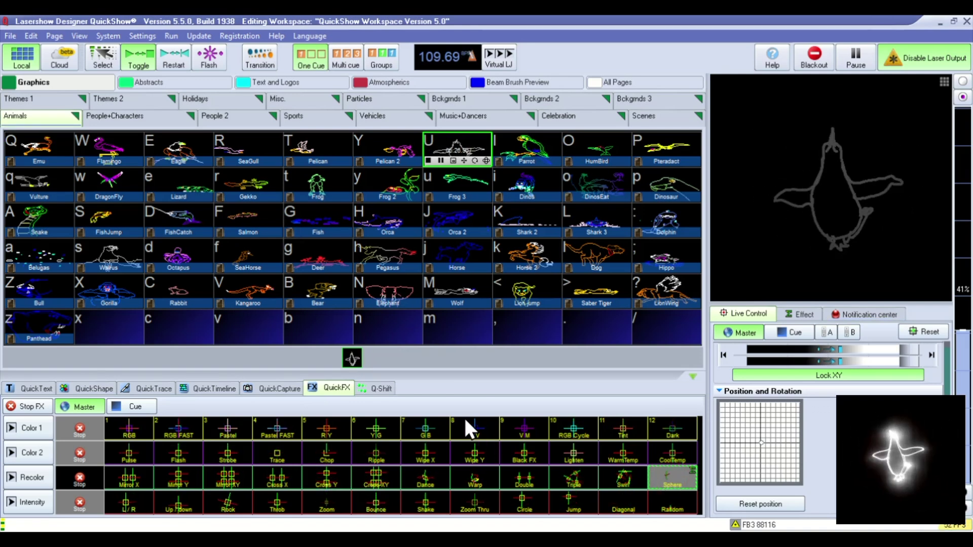
pyautogui.click(427, 426)
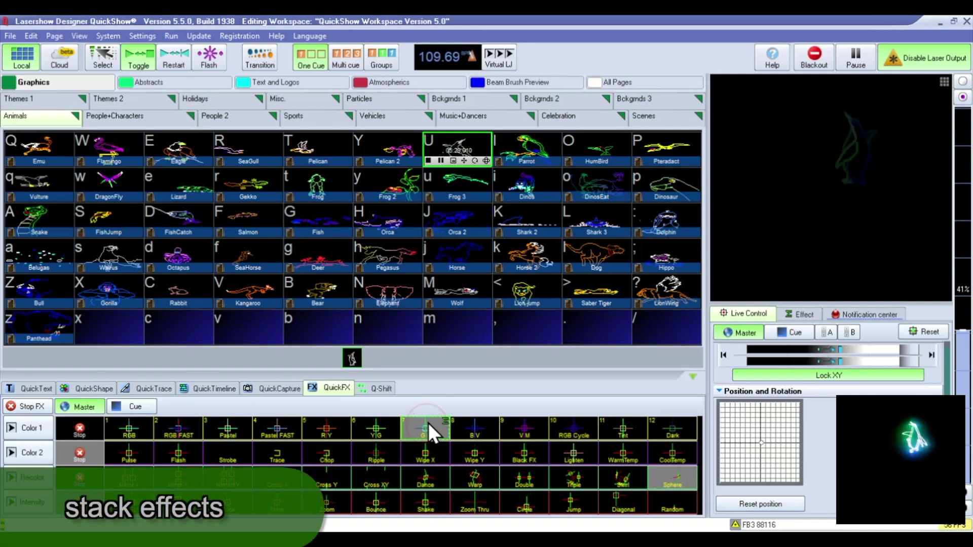
pyautogui.click(372, 500)
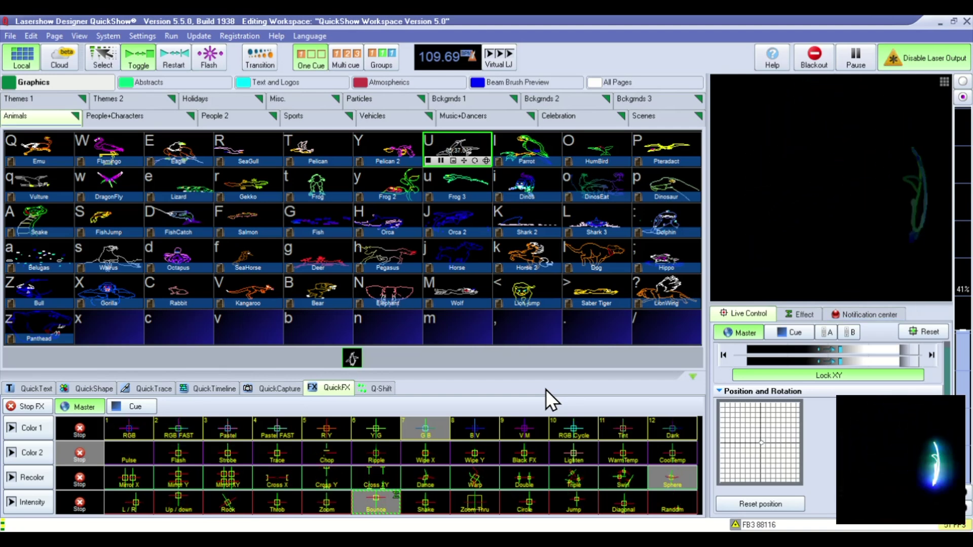
pyautogui.click(676, 476)
pyautogui.click(469, 435)
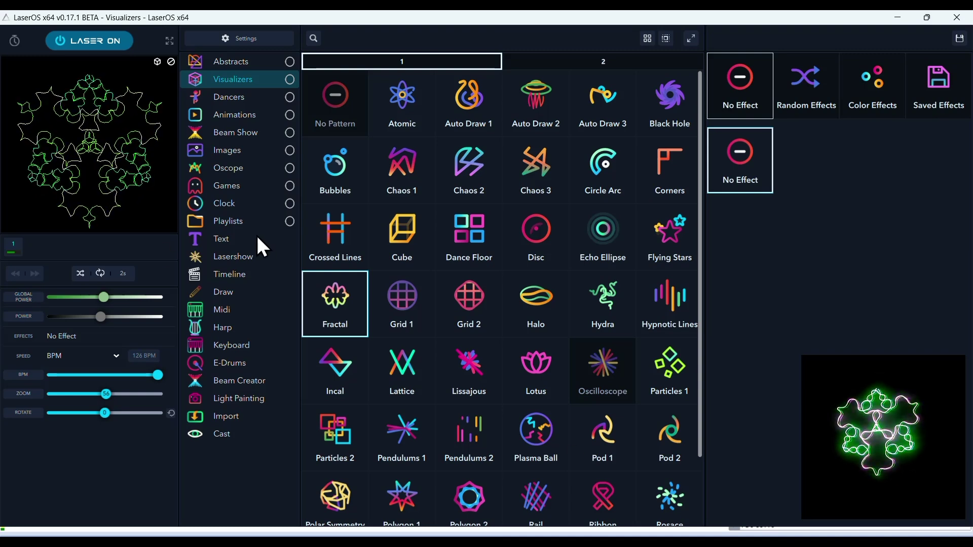
# Create laser text 'Lizard' in Berlin Sans FB Demi with the Striped style
pyautogui.click(226, 238)
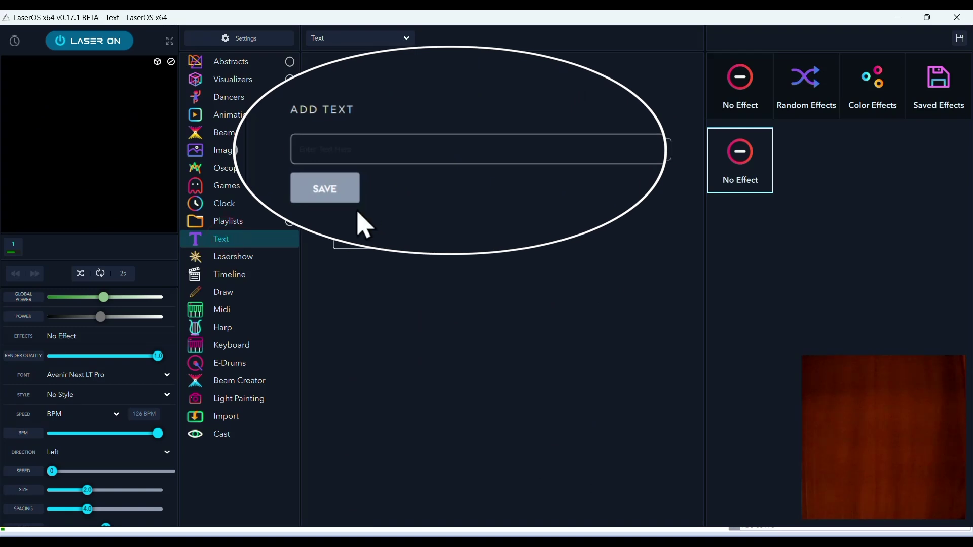
pyautogui.write('Lizar')
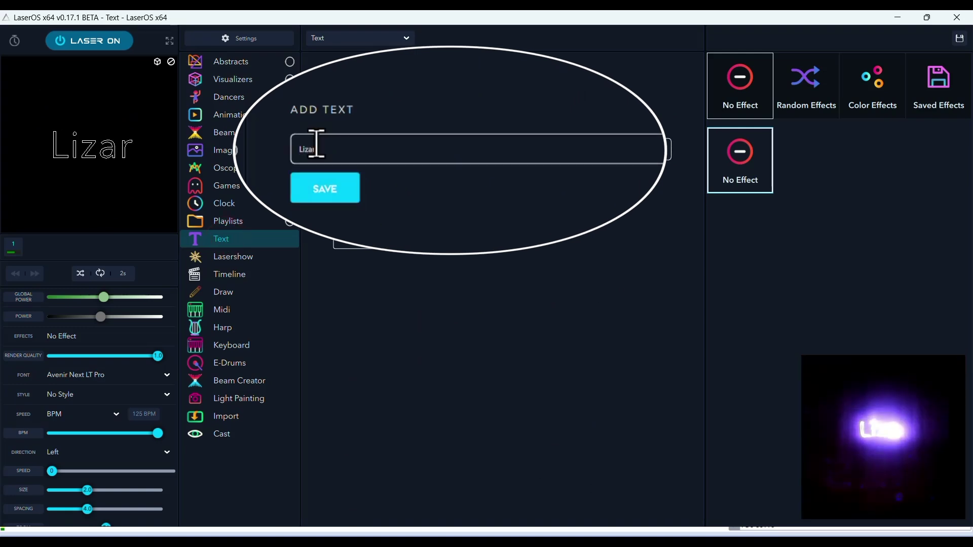
pyautogui.write('d')
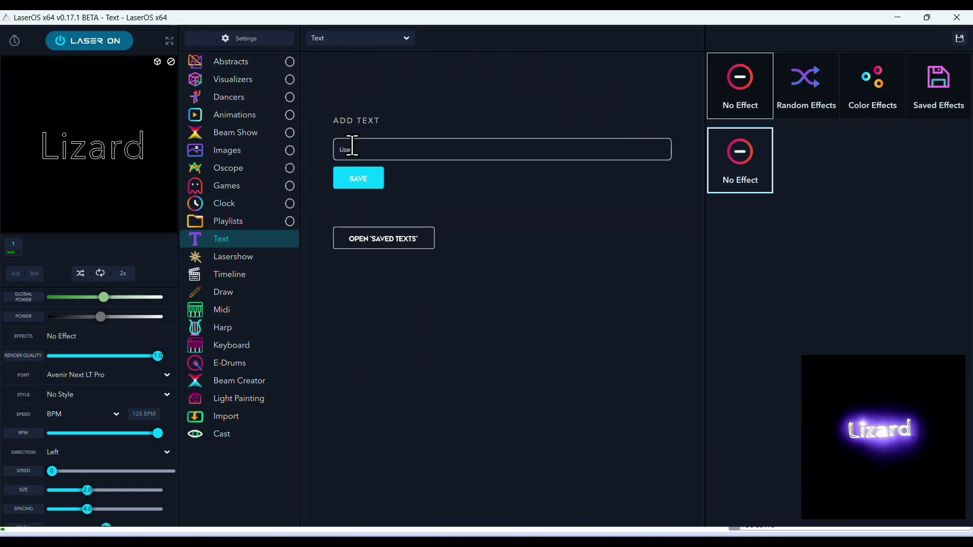
pyautogui.click(167, 375)
pyautogui.click(31, 369)
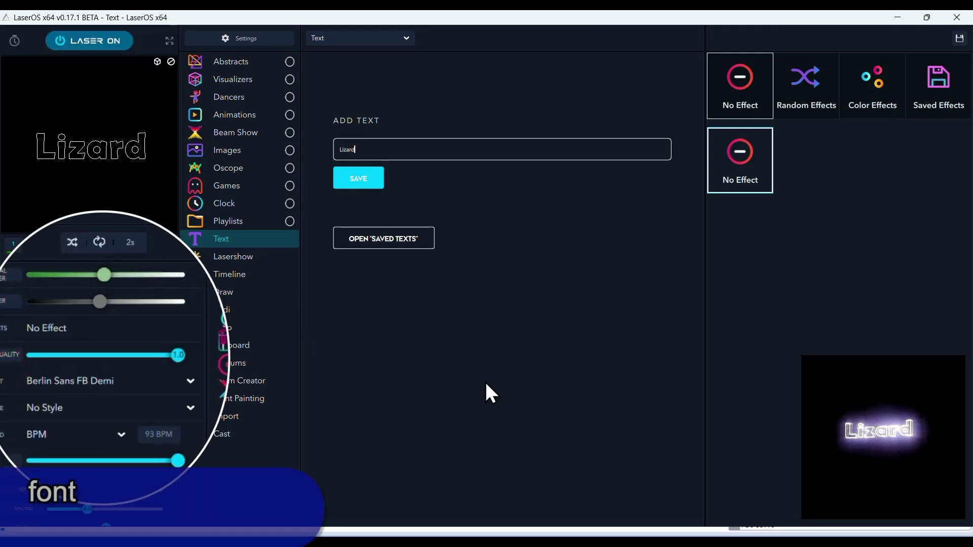
pyautogui.click(78, 405)
pyautogui.click(86, 402)
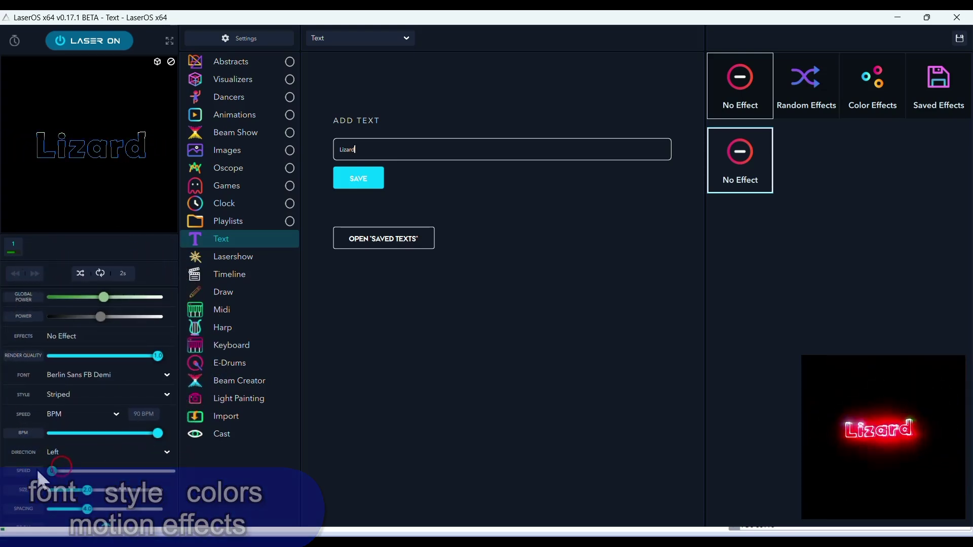
# Try the 3D Column effect on the text, then apply Color Bold B
pyautogui.click(802, 80)
pyautogui.click(737, 154)
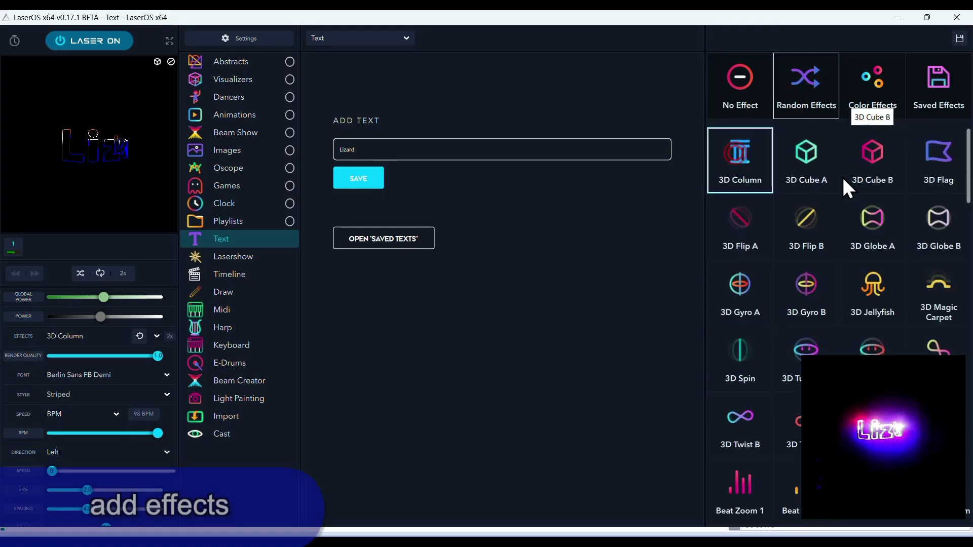
pyautogui.click(862, 89)
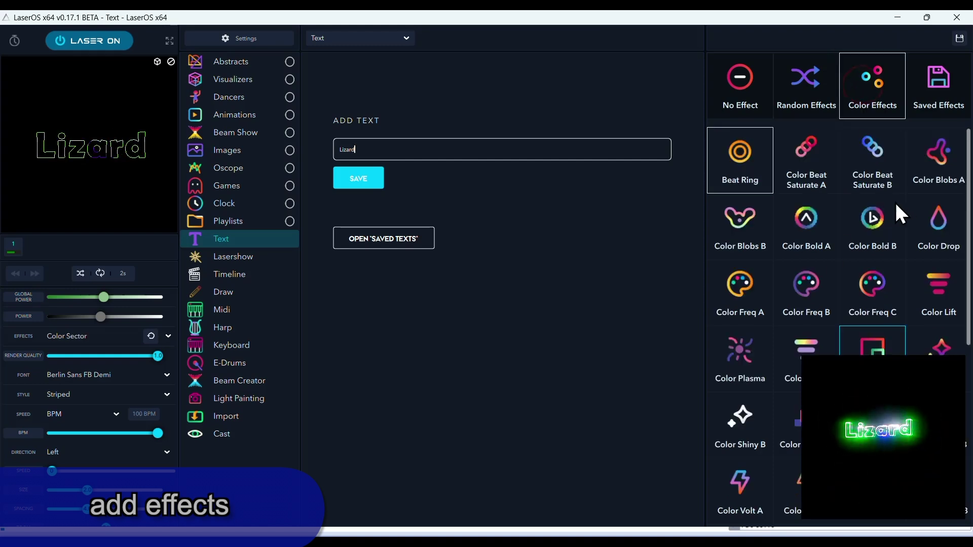
pyautogui.click(867, 217)
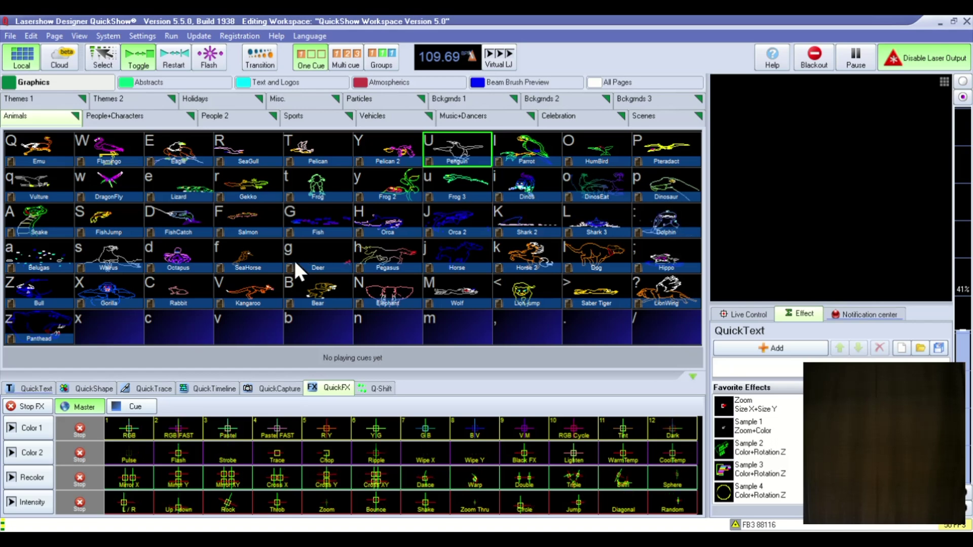
# Make green QuickText 'Lizard' and, after trying scroll and Perspective, apply the Hills path effect
pyautogui.click(35, 389)
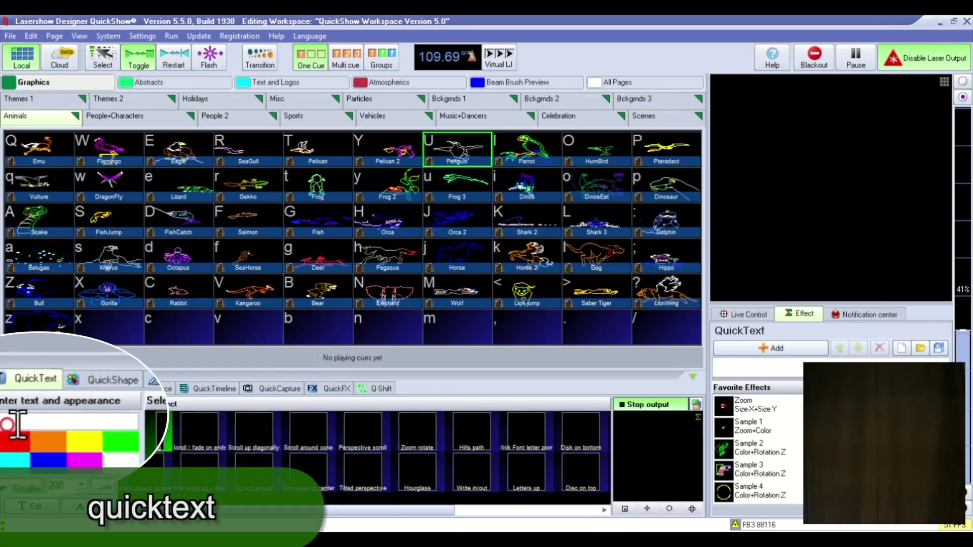
pyautogui.write('Lizard')
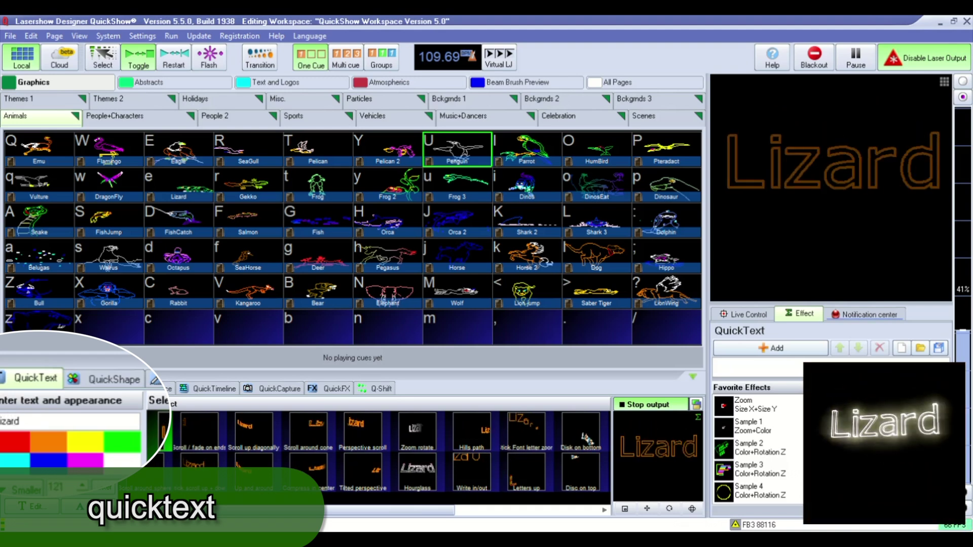
pyautogui.click(74, 435)
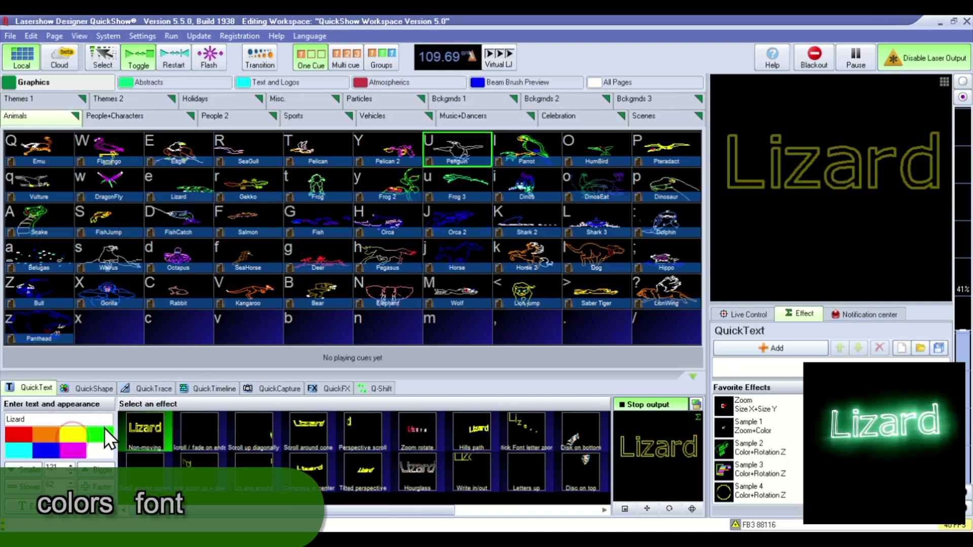
pyautogui.click(101, 434)
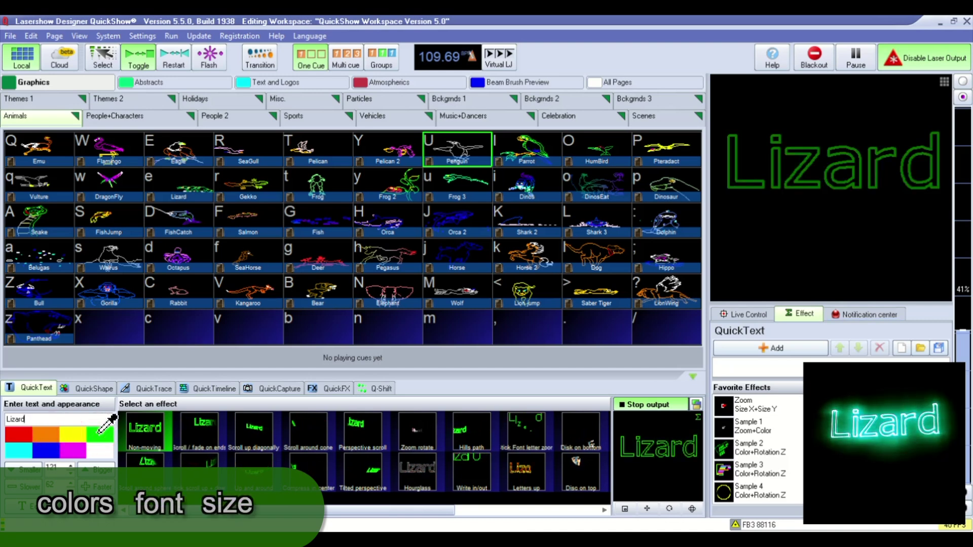
pyautogui.click(249, 419)
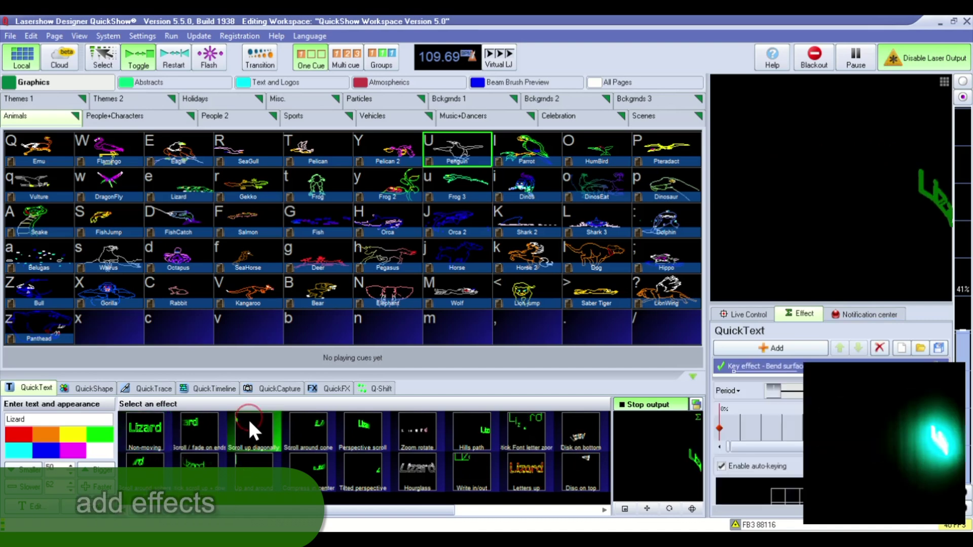
pyautogui.click(145, 426)
pyautogui.click(353, 424)
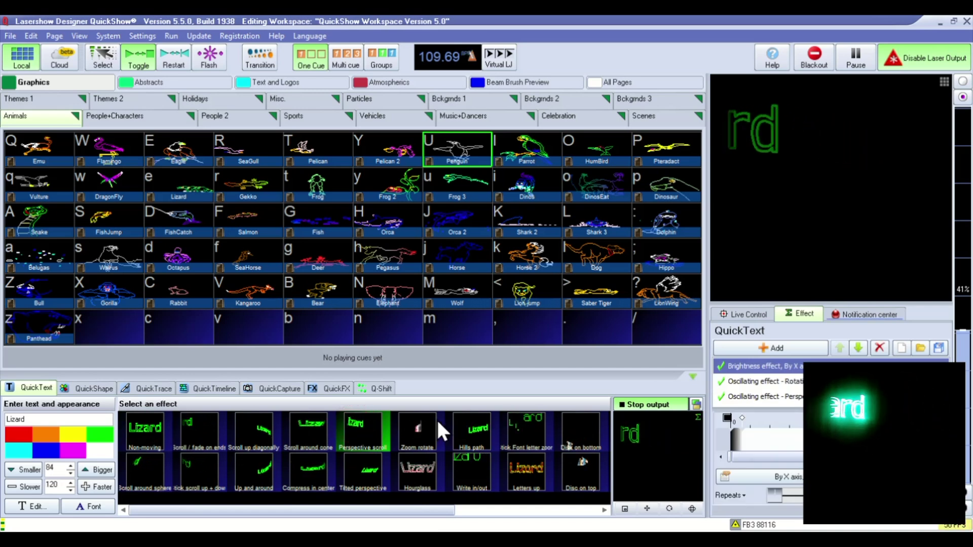
pyautogui.click(470, 421)
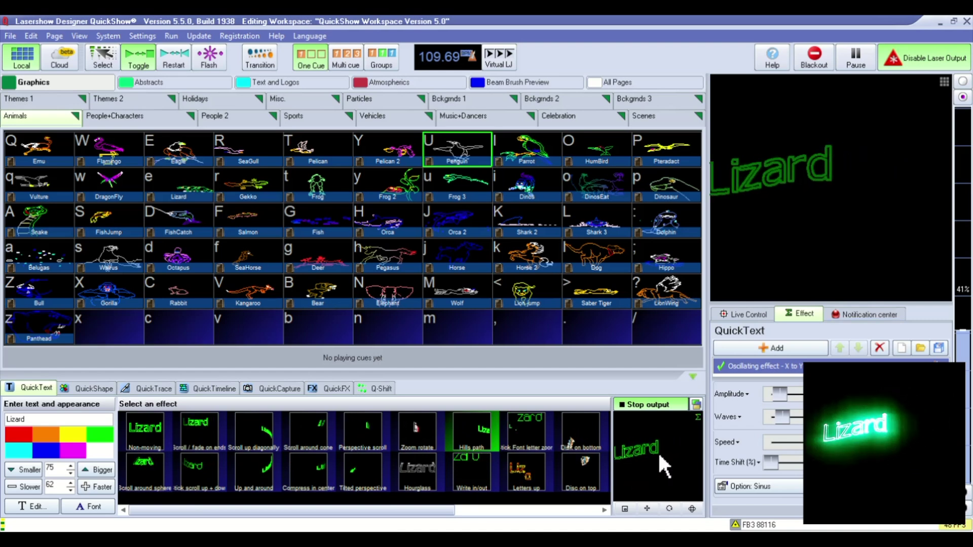
# Store the animated Lizard text as Cue 59 and play it after the Lion jump cue
pyautogui.moveTo(658, 451); pyautogui.dragTo(597, 321)
pyautogui.click(527, 380)
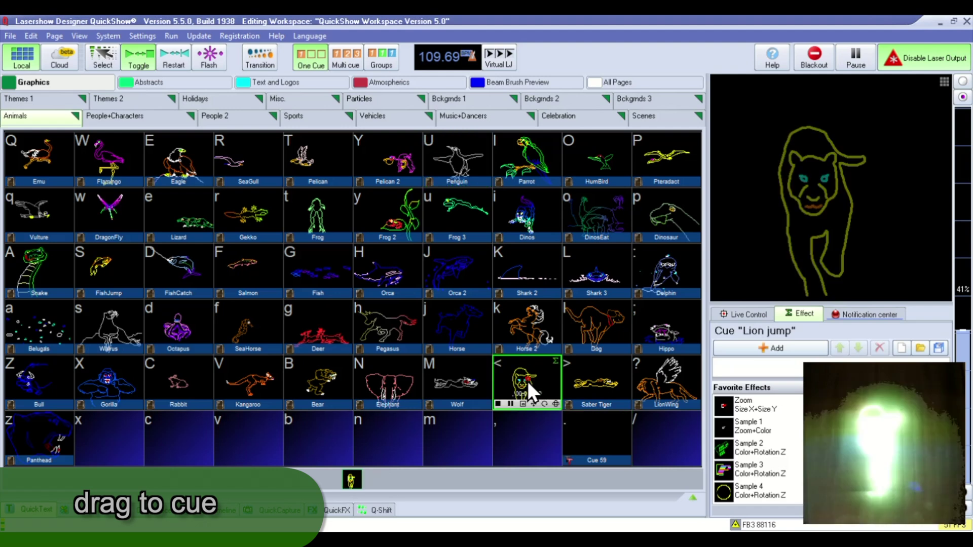
pyautogui.click(601, 429)
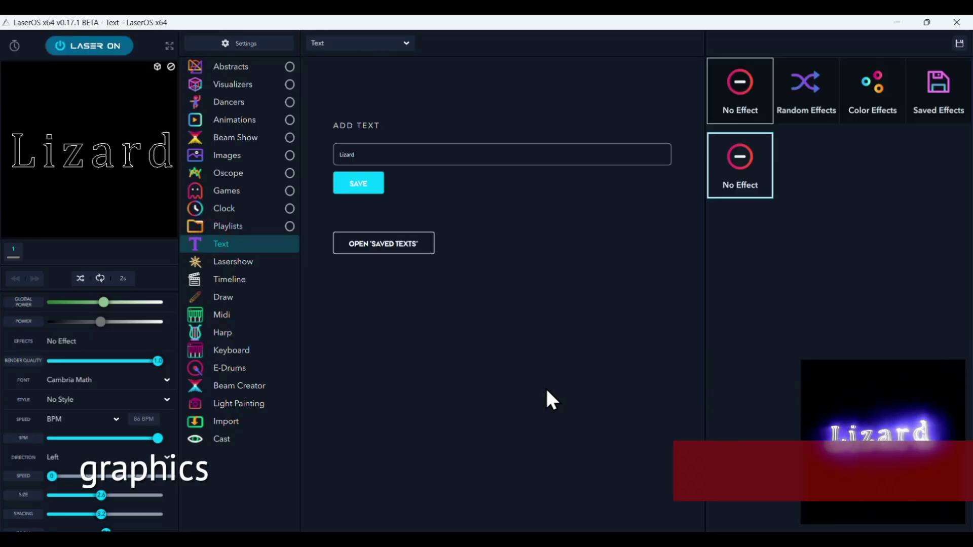
# On the Draw page, draw a rectangle in the upper left and a green circle
pyautogui.click(221, 296)
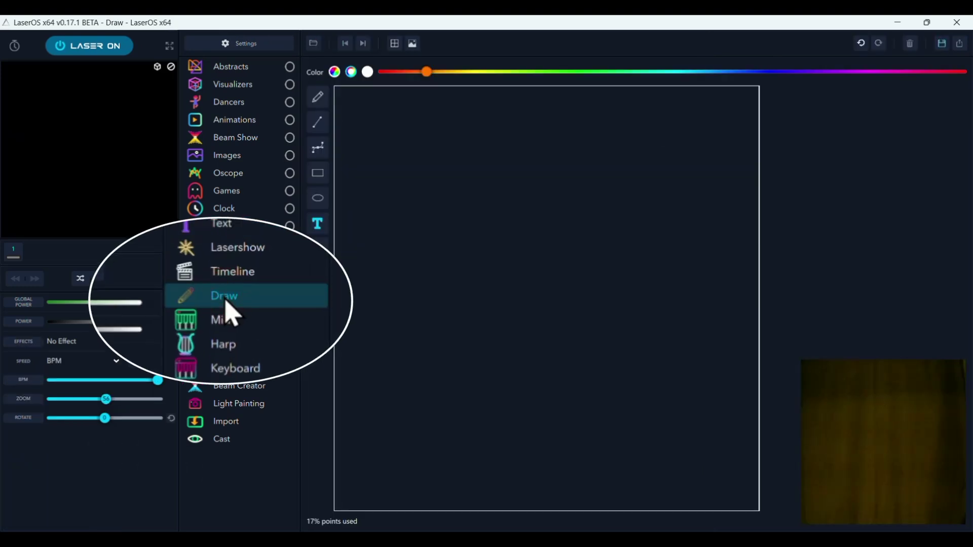
pyautogui.click(319, 174)
pyautogui.moveTo(385, 177); pyautogui.dragTo(493, 272)
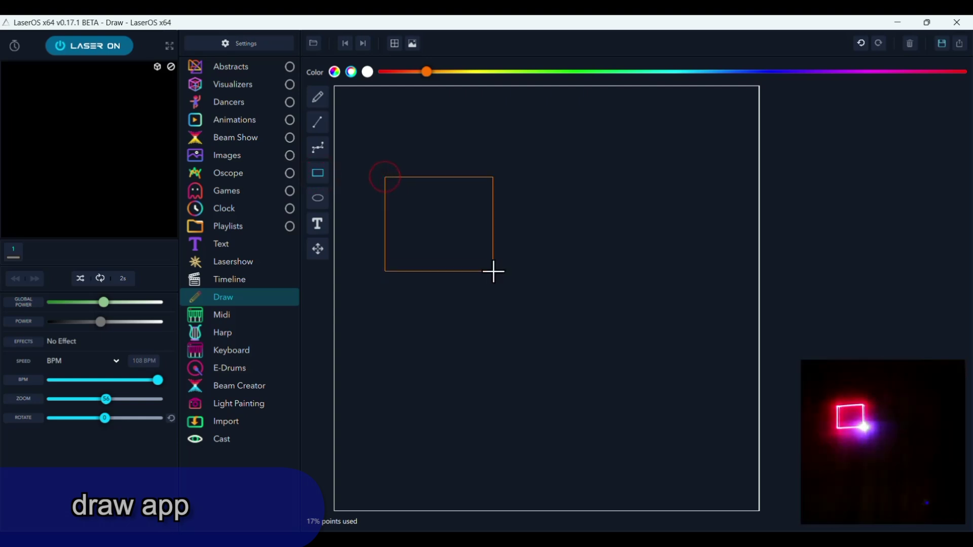
pyautogui.click(564, 71)
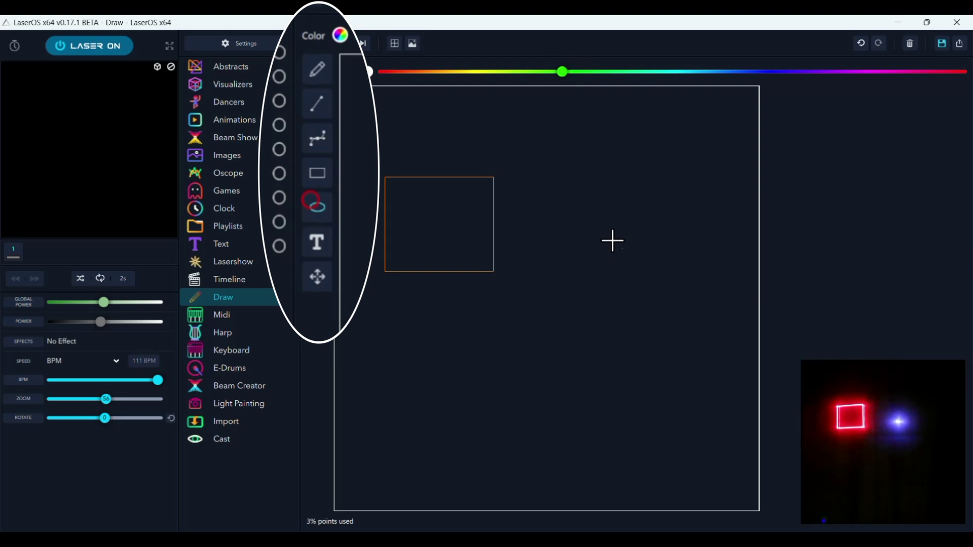
pyautogui.moveTo(568, 272); pyautogui.dragTo(668, 342)
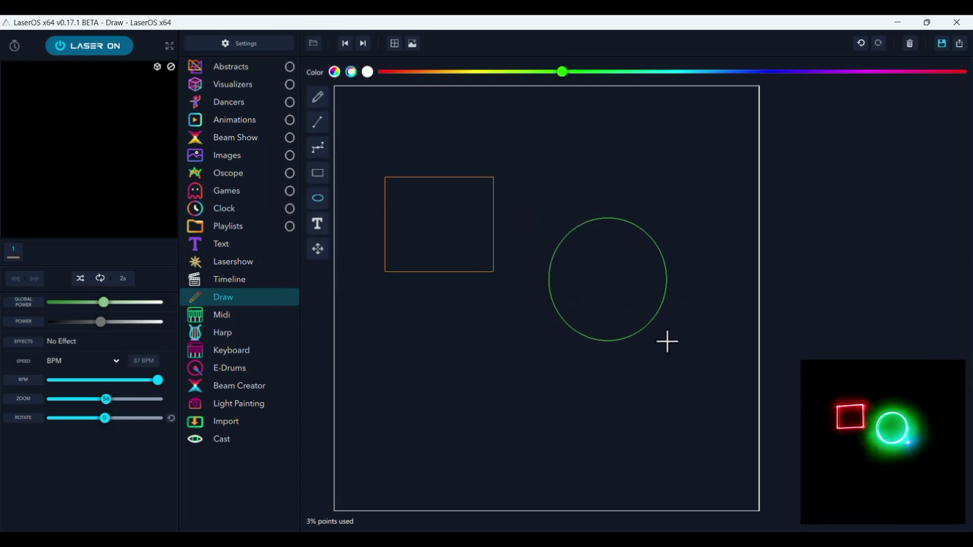
# Step back through the layers, removing the circle and rectangle to leave an empty canvas
pyautogui.click(344, 39)
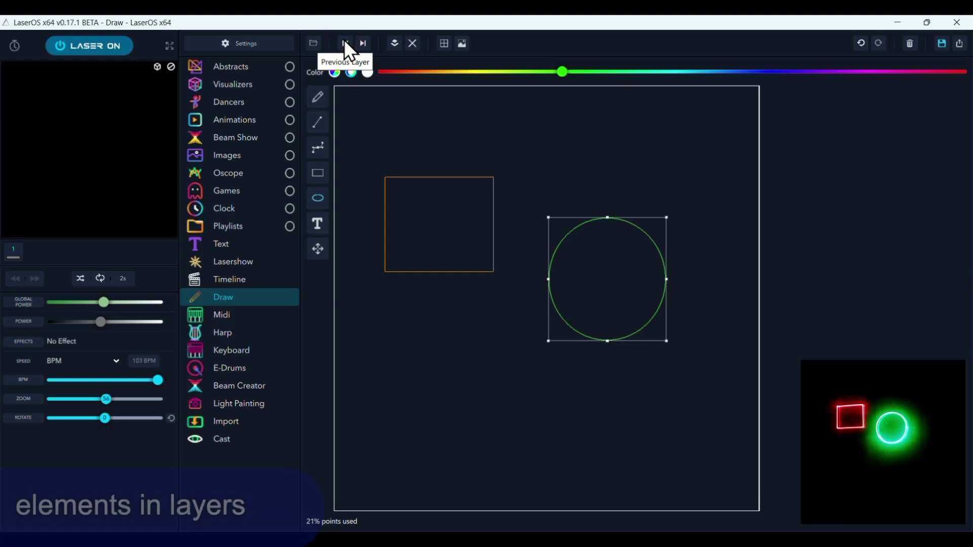
pyautogui.click(345, 39)
pyautogui.click(345, 39)
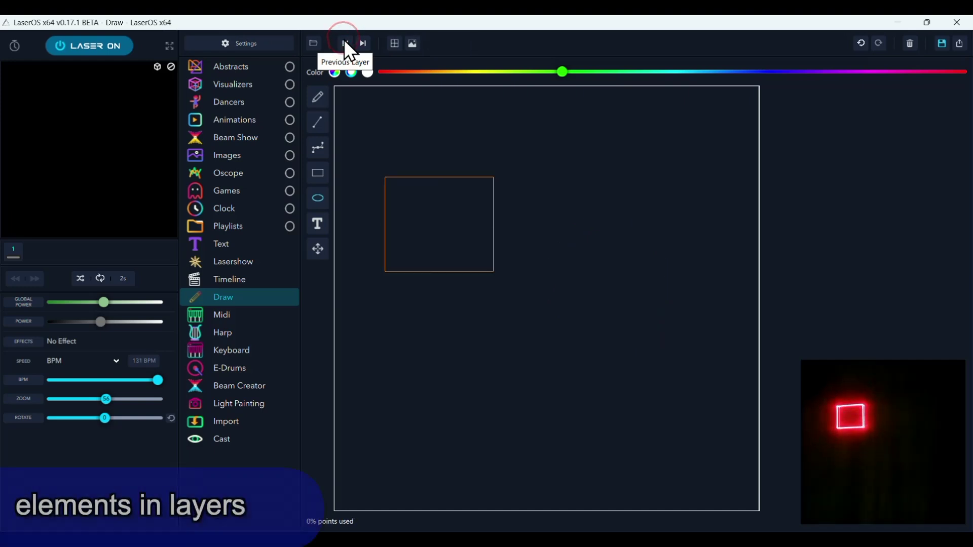
pyautogui.click(345, 40)
pyautogui.click(345, 39)
# Sketch a green freehand loop on the canvas, then pick the Text tool
pyautogui.click(318, 96)
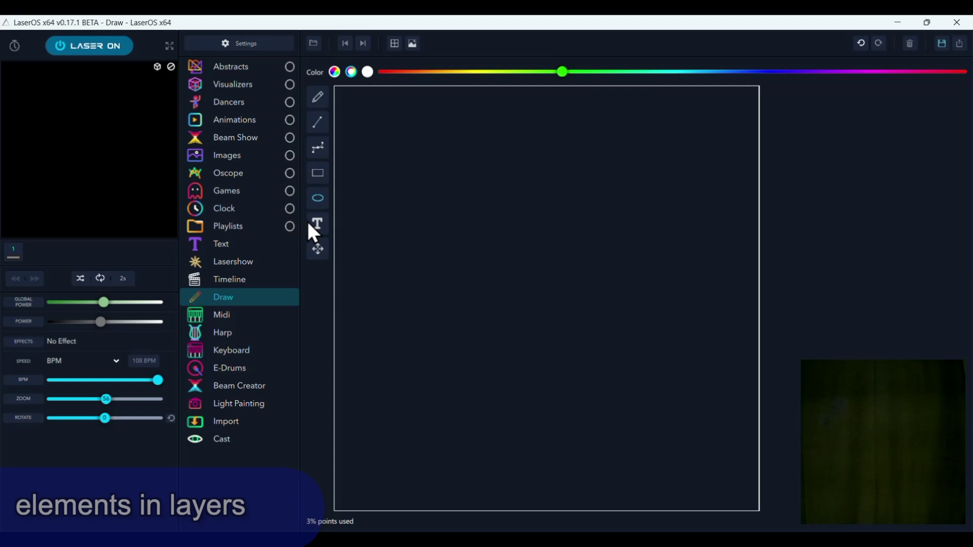
pyautogui.moveTo(551, 205)
pyautogui.mouseDown()
pyautogui.moveTo(443, 276)
pyautogui.moveTo(587, 286)
pyautogui.mouseUp()
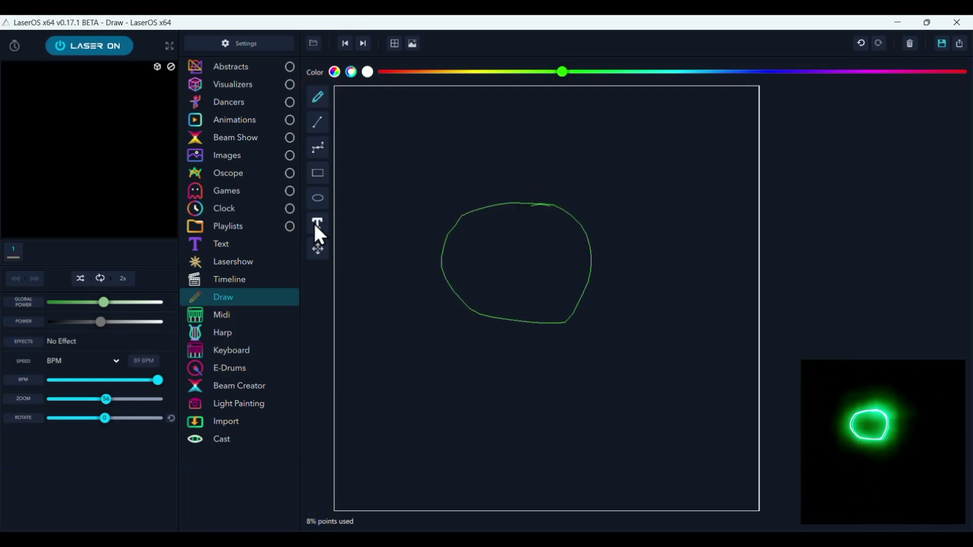
pyautogui.click(314, 222)
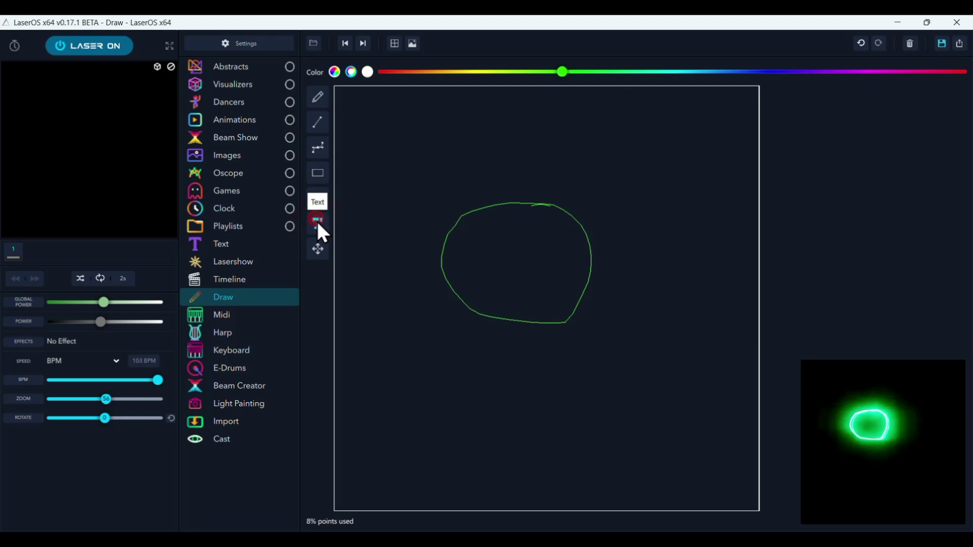
# Remove the freehand loop and add the word Lizard to the canvas
pyautogui.click(345, 39)
pyautogui.click(597, 229)
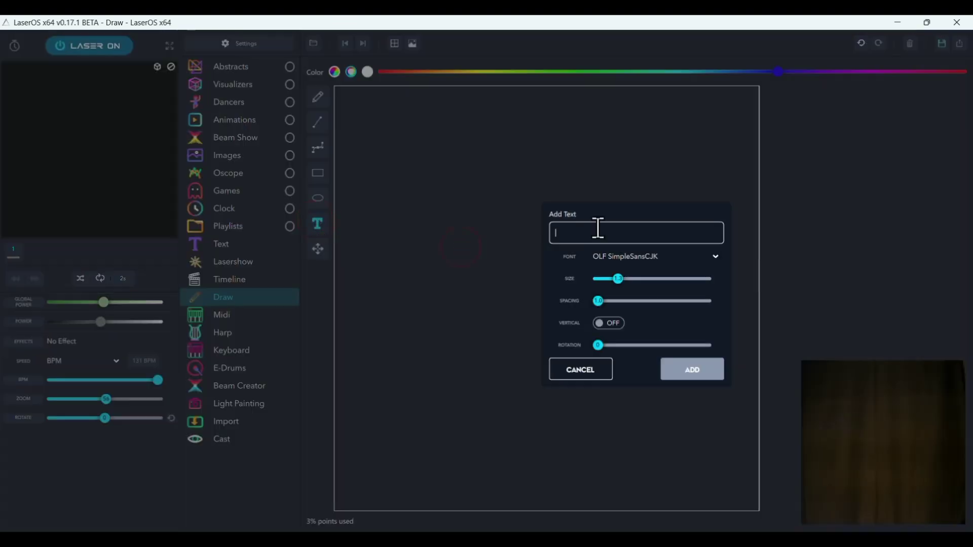
pyautogui.click(700, 367)
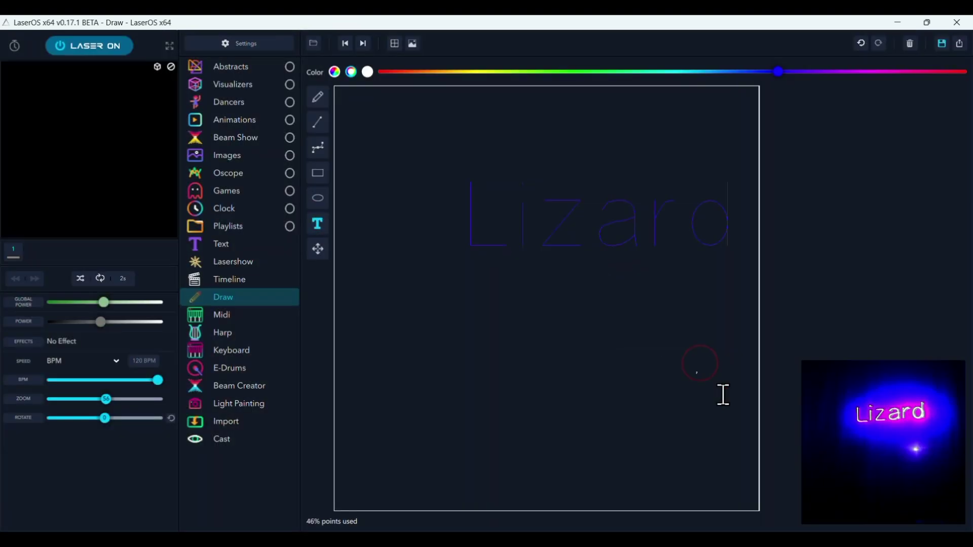
pyautogui.click(315, 250)
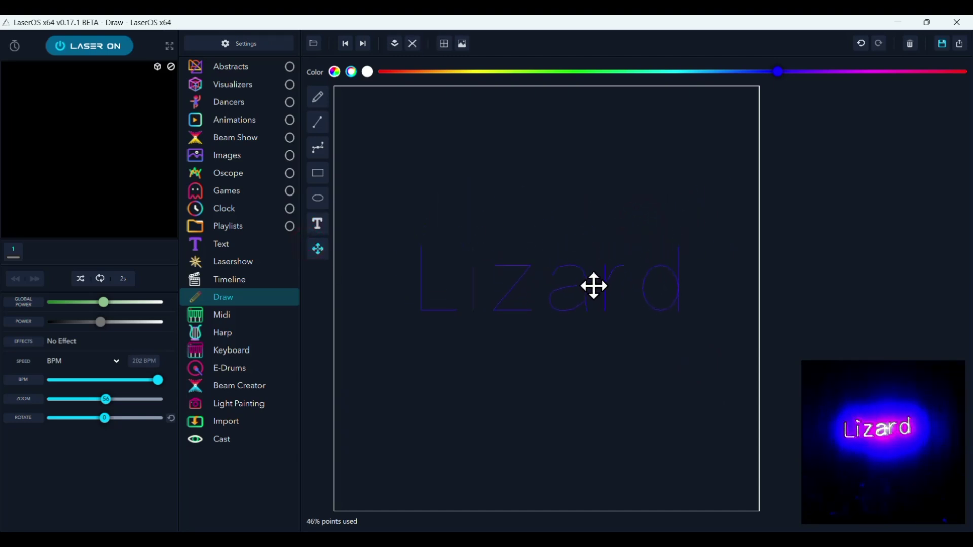
# Frame Lizard with a yellow rectangle and show the alignment grid
pyautogui.click(492, 72)
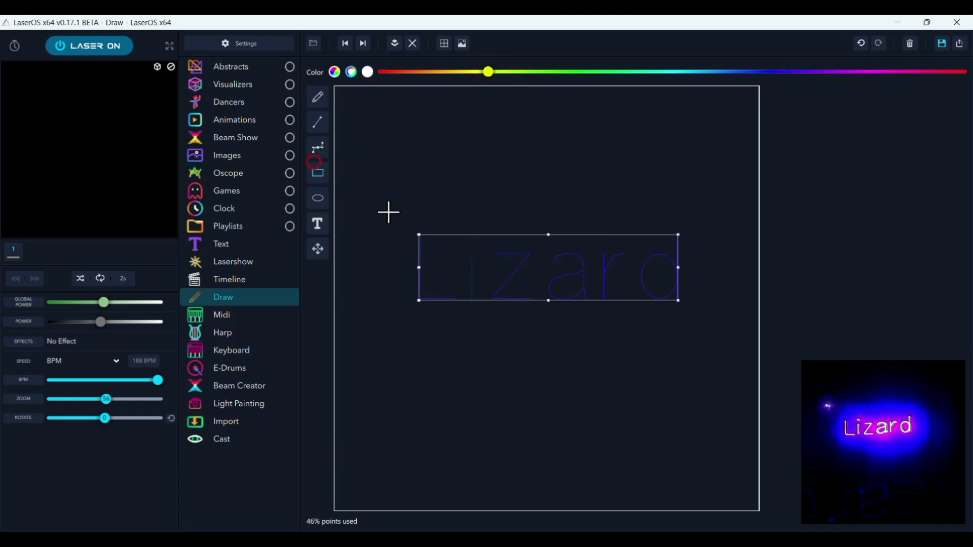
pyautogui.moveTo(382, 204); pyautogui.dragTo(728, 329)
pyautogui.click(393, 42)
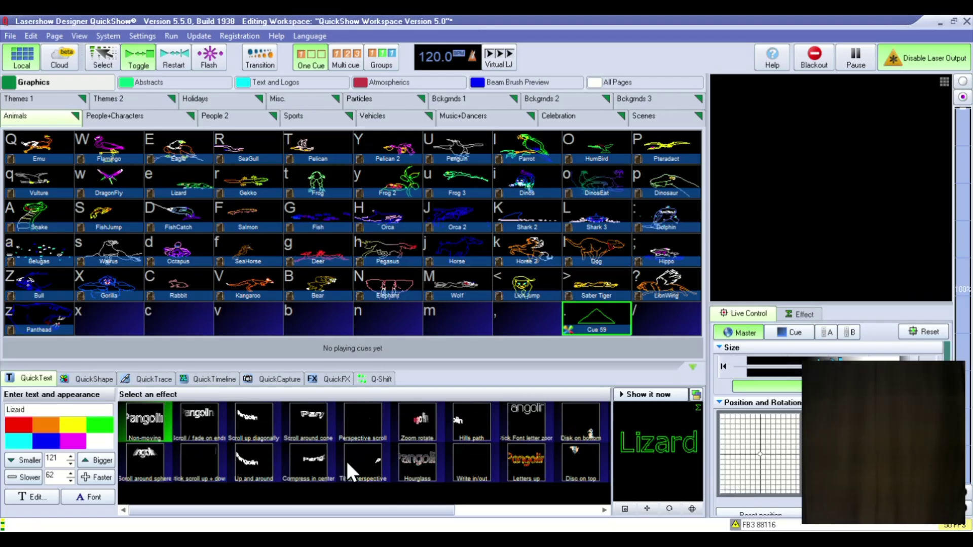
# In QuickShape, send a vertical line base shape to the laser output
pyautogui.click(82, 378)
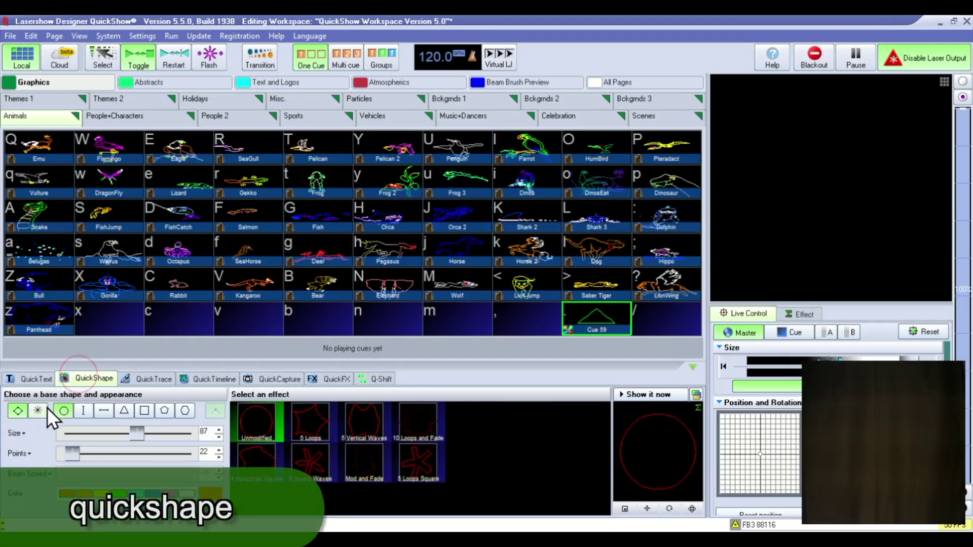
pyautogui.click(82, 410)
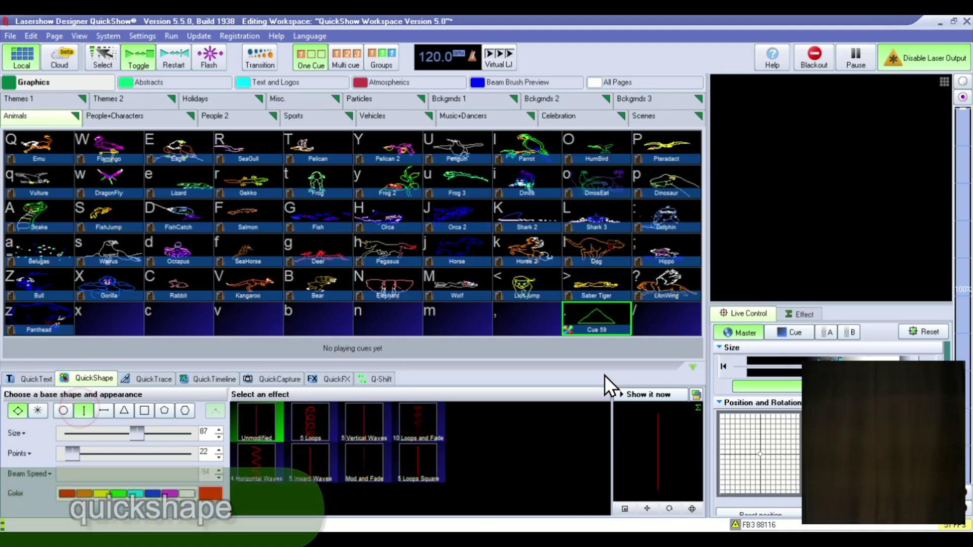
pyautogui.click(661, 394)
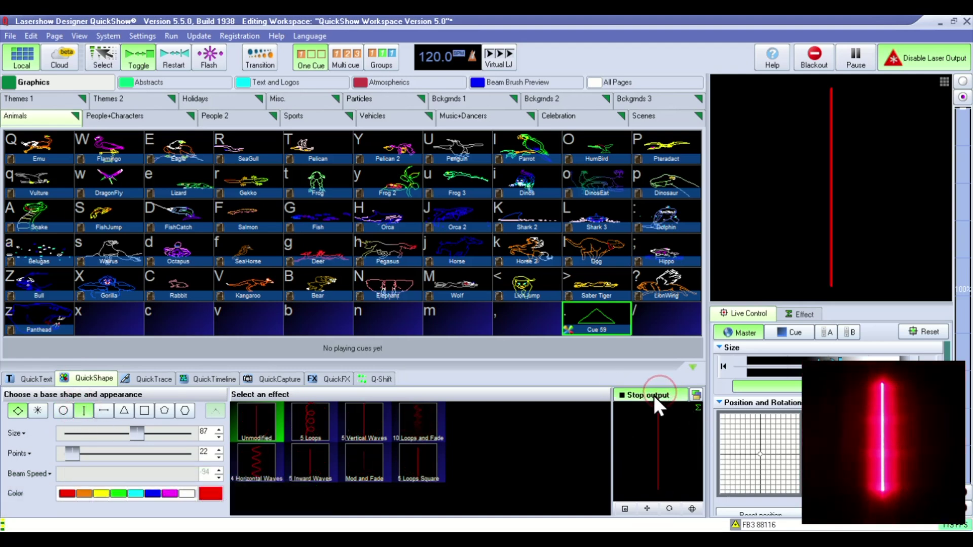
# Change the base shape to a square and colour it orange after trying green and blue
pyautogui.click(124, 409)
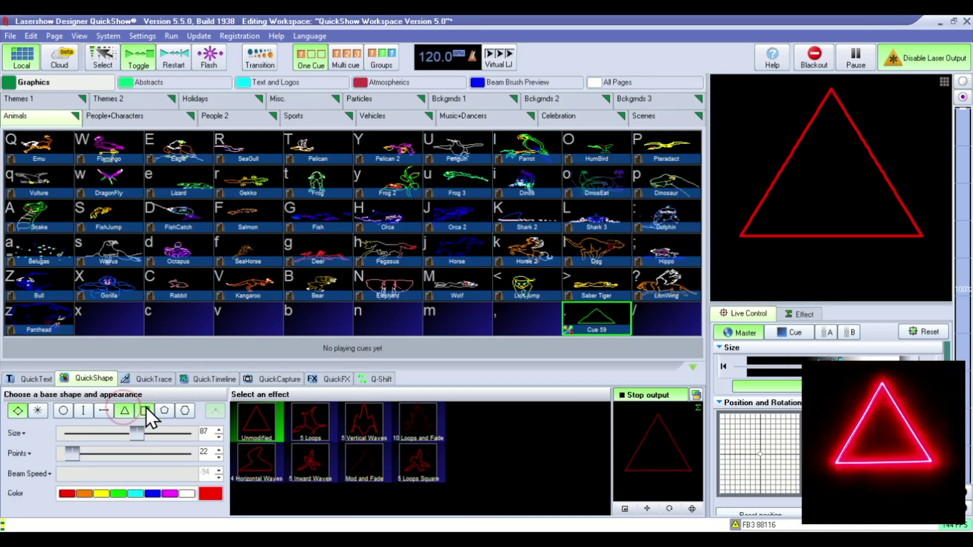
pyautogui.click(145, 409)
pyautogui.click(117, 494)
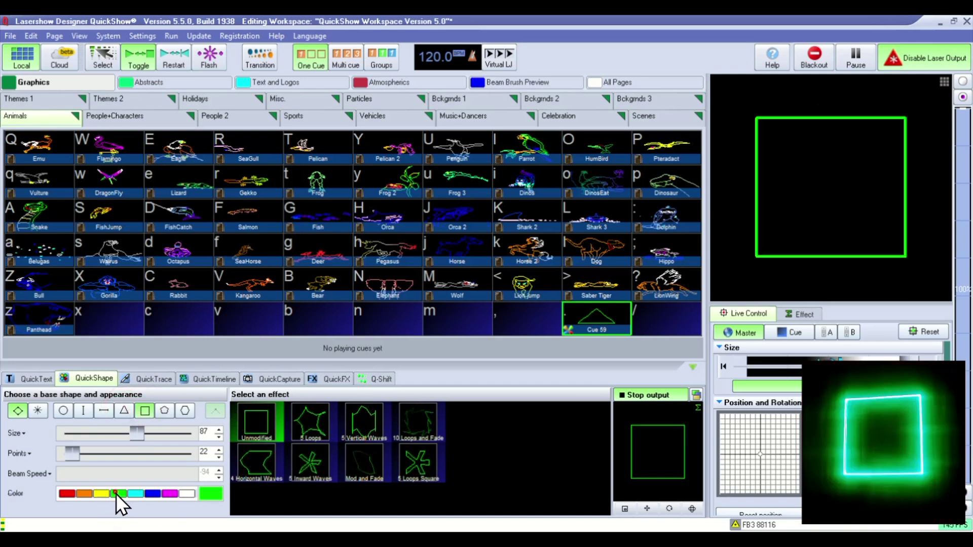
pyautogui.click(150, 495)
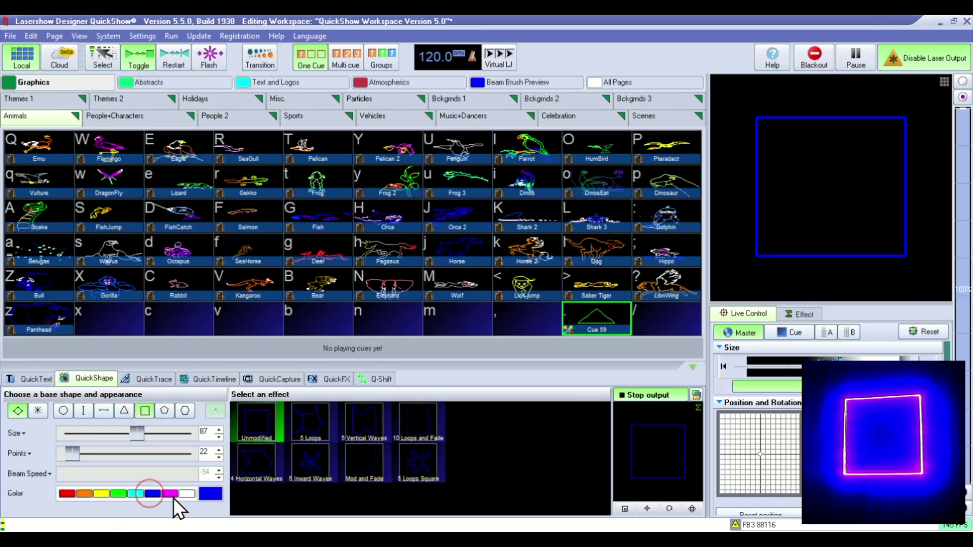
pyautogui.click(167, 491)
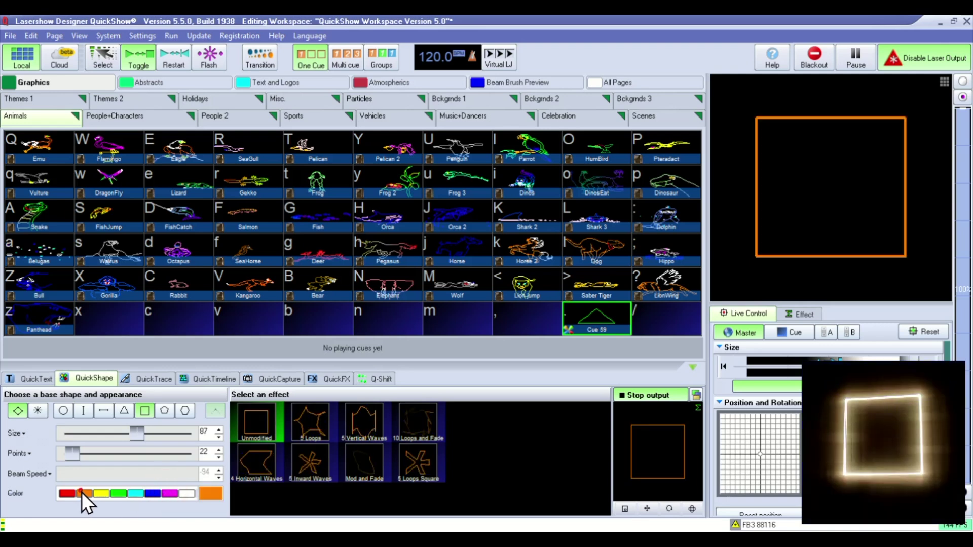
# Warp the square with the 5 Loops effect and check its effect settings
pyautogui.click(307, 411)
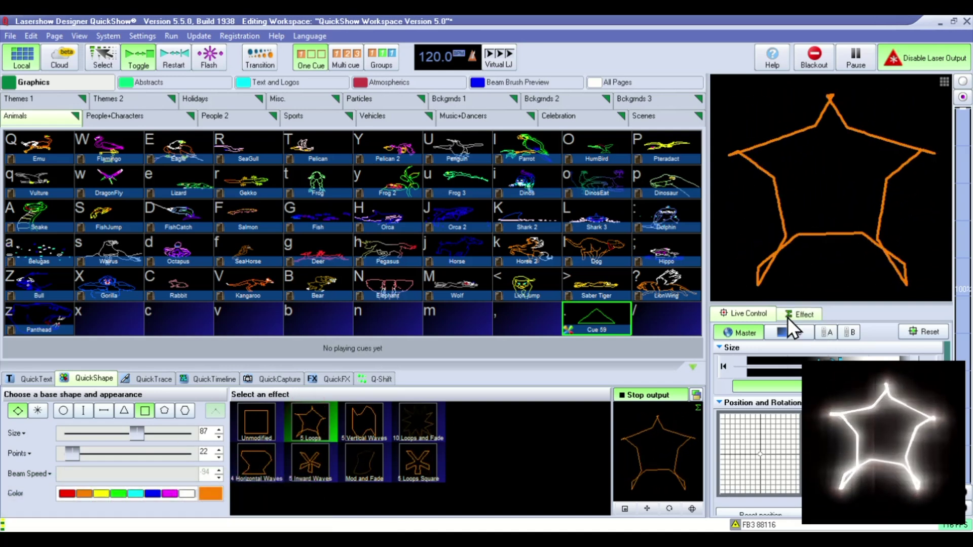
pyautogui.click(788, 316)
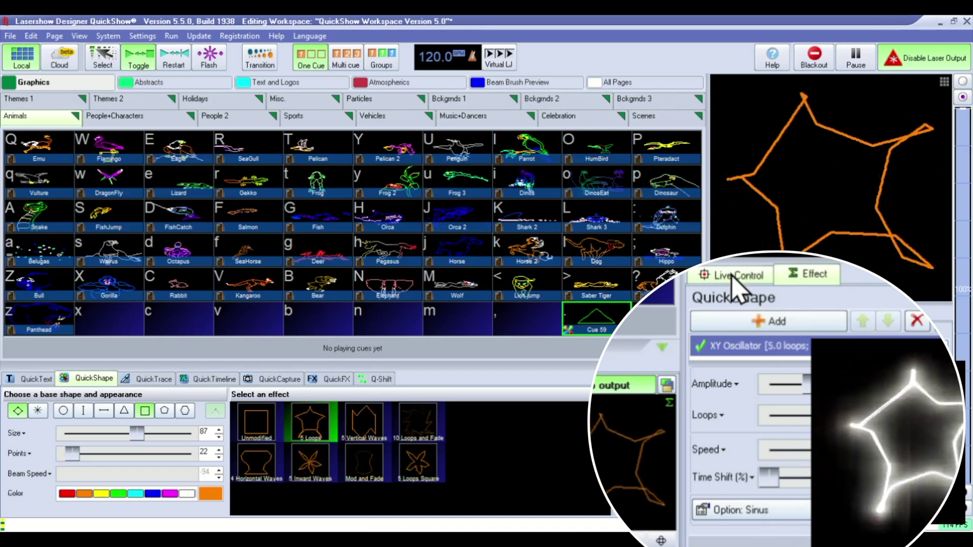
pyautogui.click(738, 274)
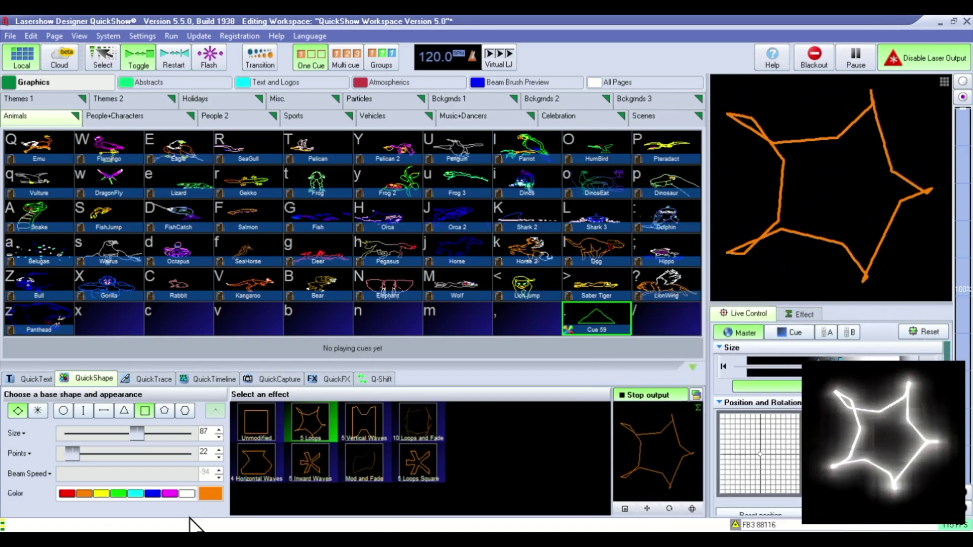
# Clear the effect and switch to a red circle in beam mode
pyautogui.click(247, 414)
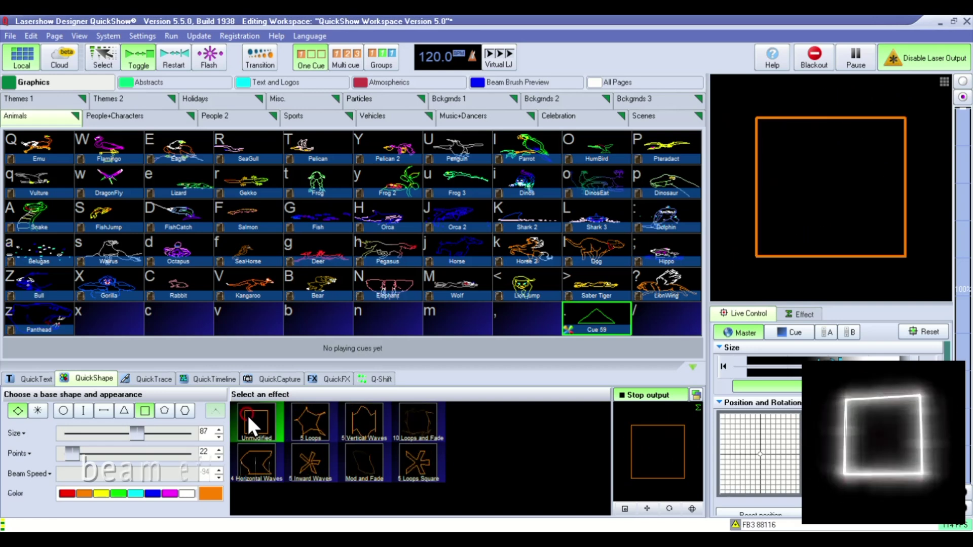
pyautogui.click(63, 411)
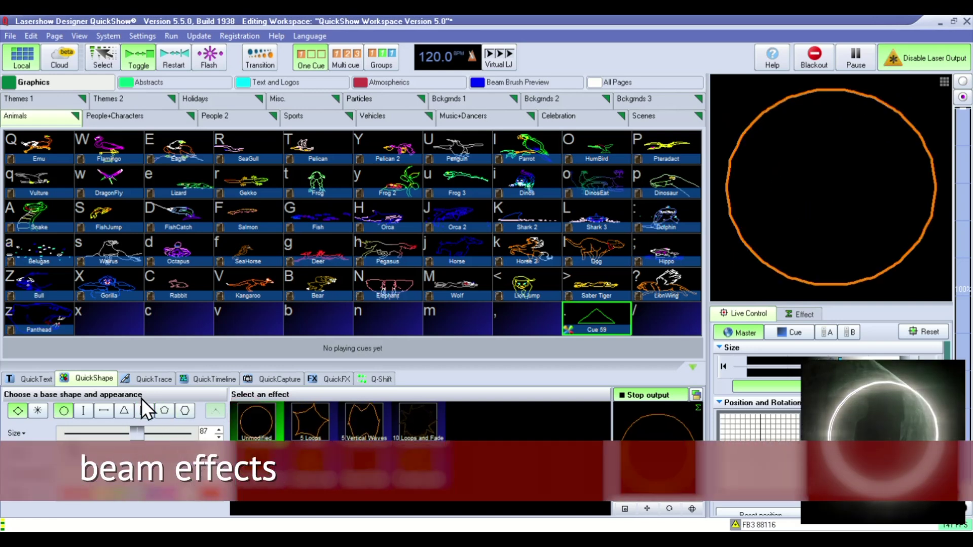
pyautogui.click(61, 501)
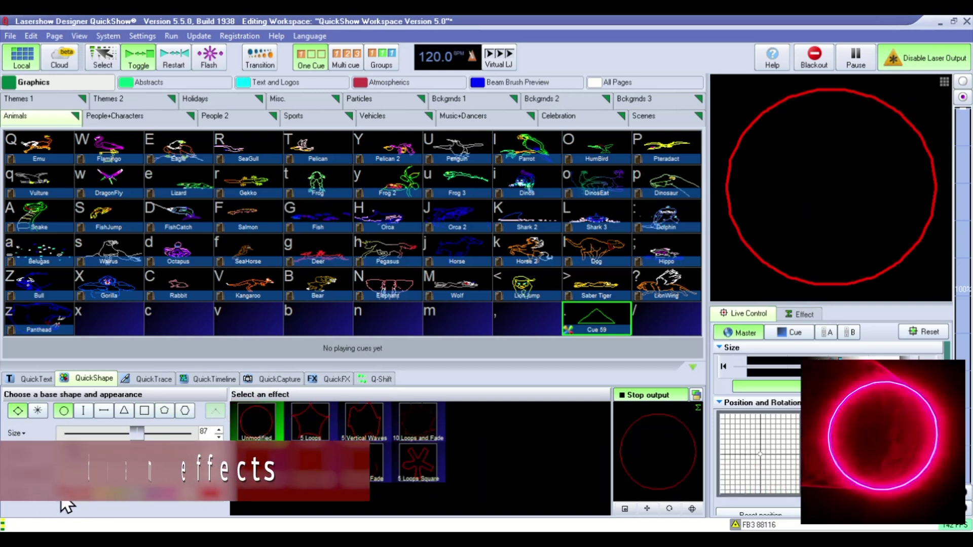
pyautogui.click(37, 410)
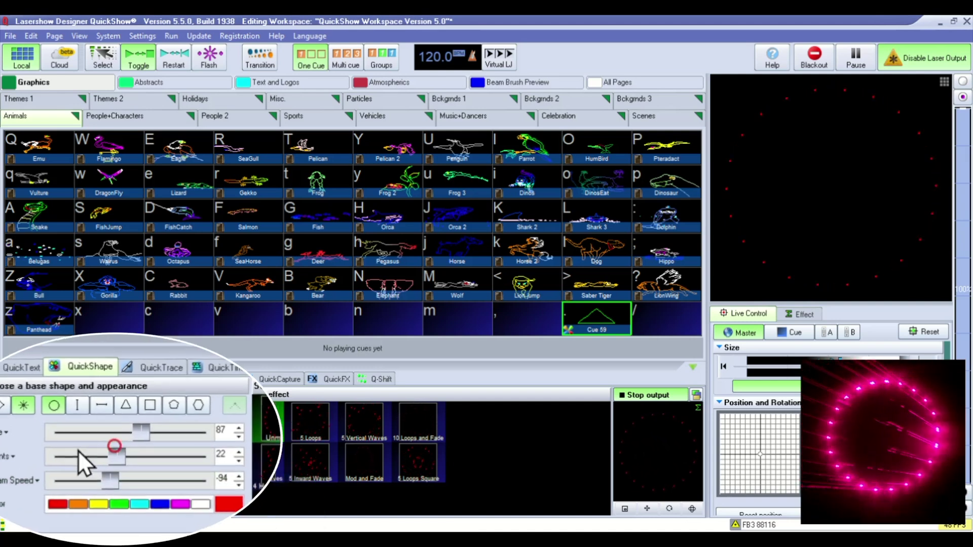
# Set 9 beams, beam speed -32, size 59, magenta colour, and apply the 5 Loops effect
pyautogui.moveTo(115, 456); pyautogui.dragTo(75, 463)
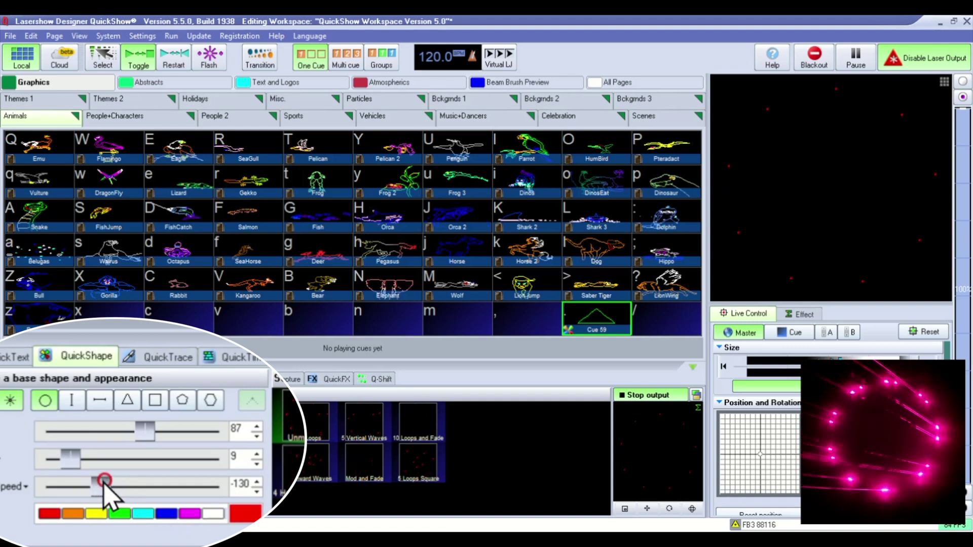
pyautogui.moveTo(100, 482); pyautogui.dragTo(128, 486)
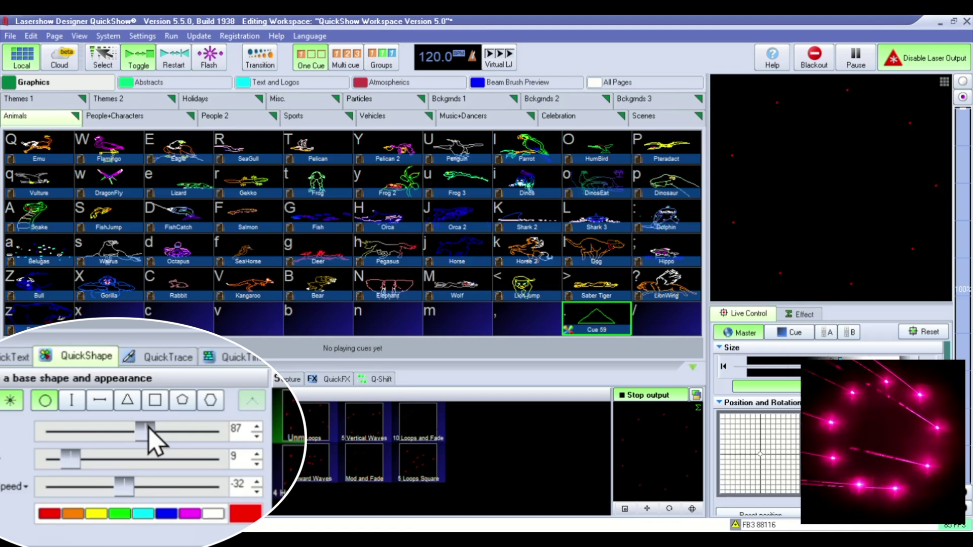
pyautogui.moveTo(142, 428); pyautogui.dragTo(114, 428)
pyautogui.click(165, 490)
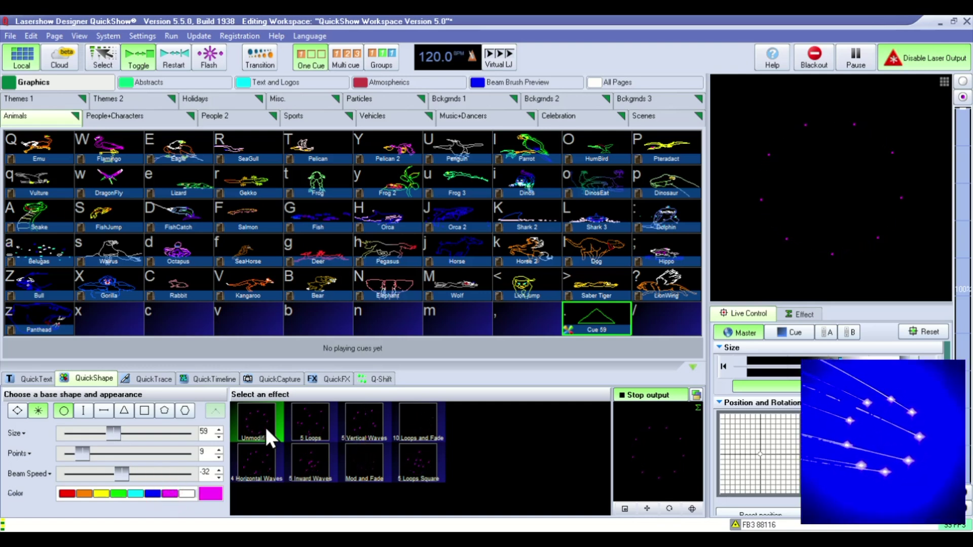
pyautogui.click(302, 415)
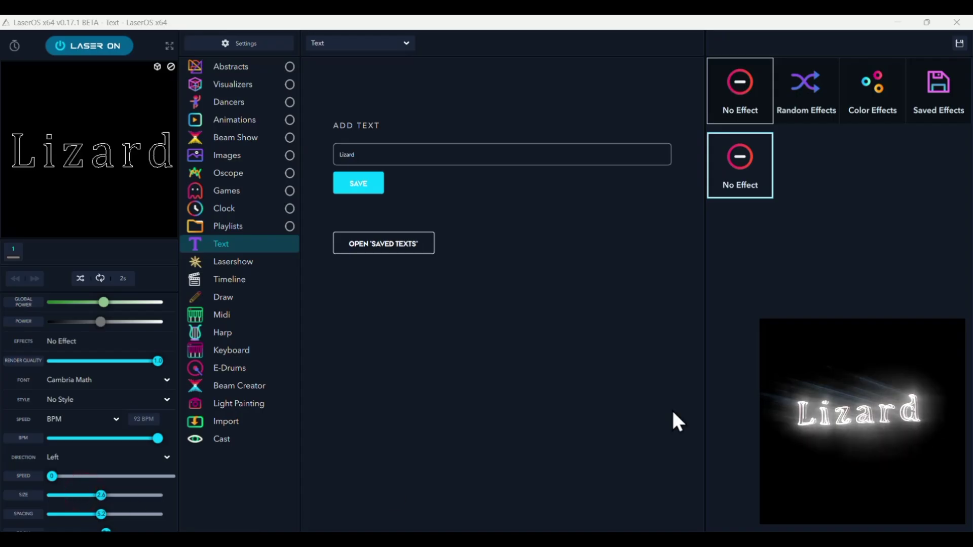
# In Beam Creator, add a green dashed-line sine wave with Variable Rotation
pyautogui.click(261, 384)
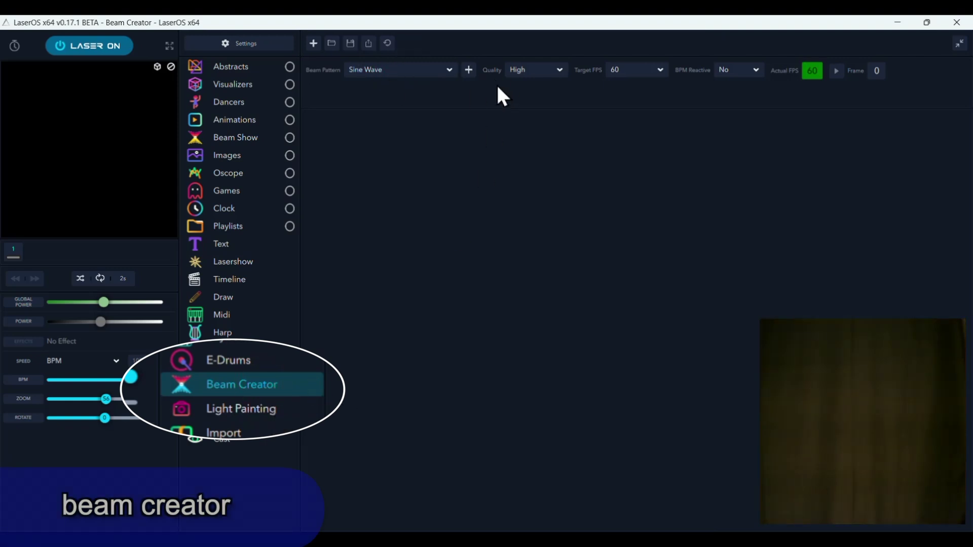
pyautogui.click(470, 70)
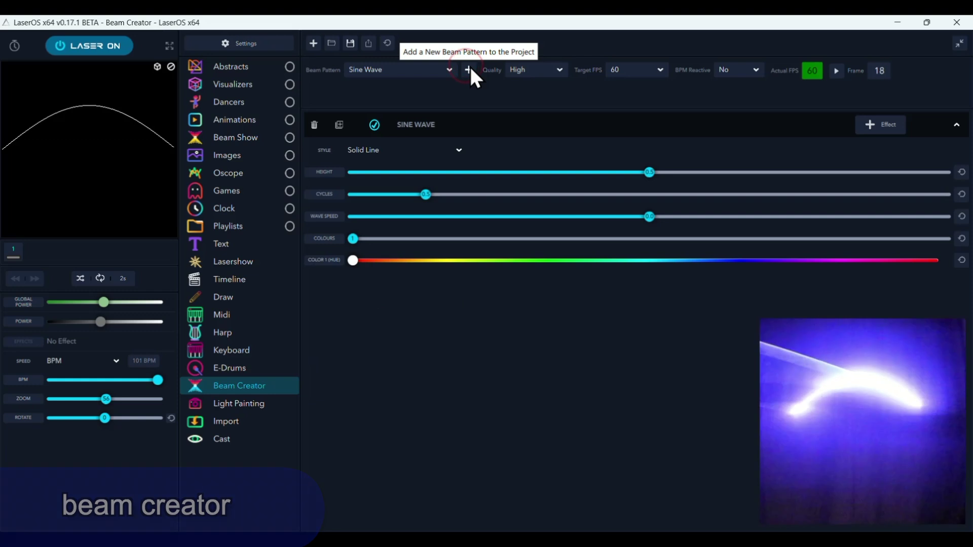
pyautogui.click(458, 151)
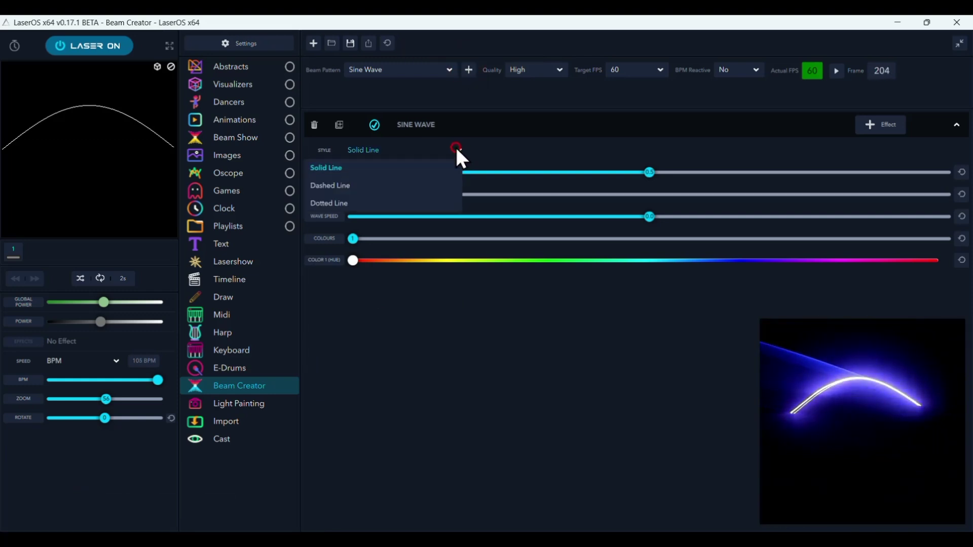
pyautogui.click(351, 185)
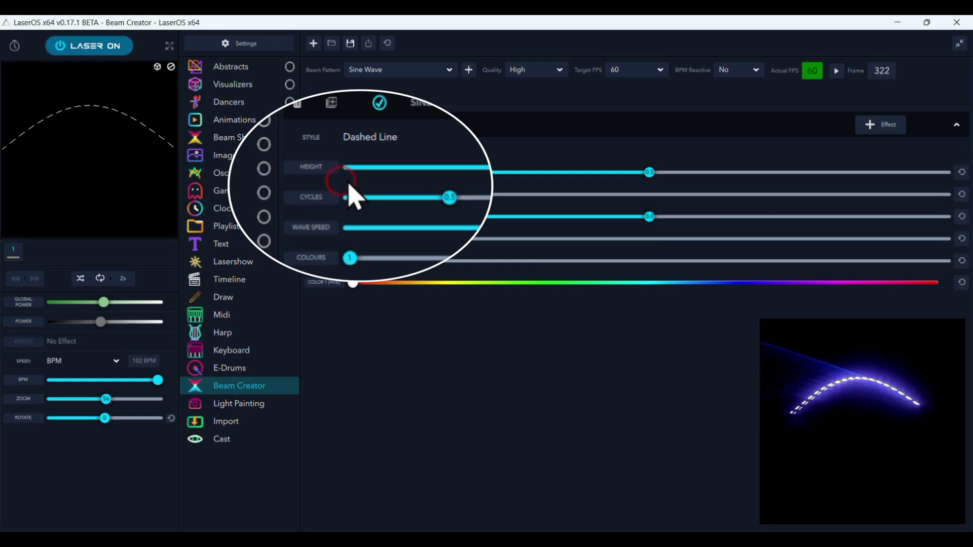
pyautogui.click(523, 283)
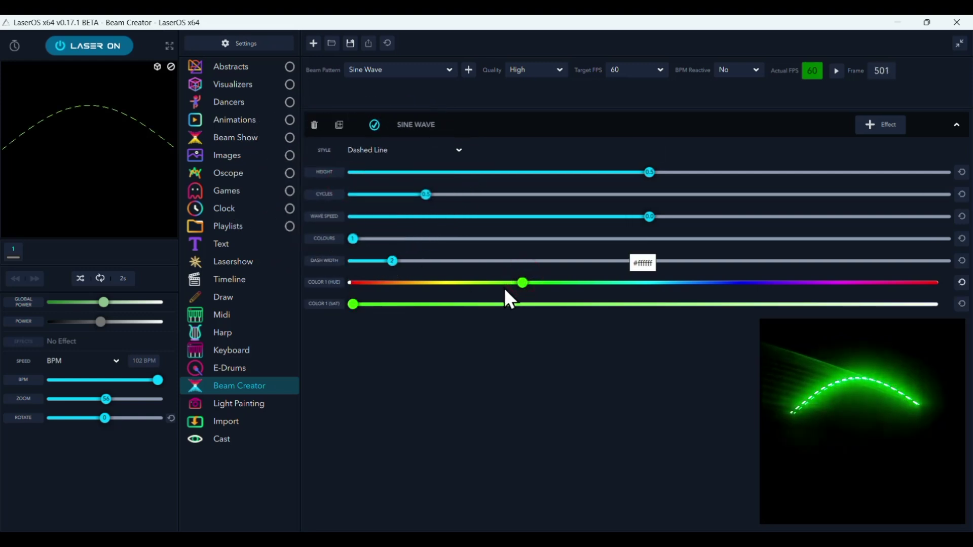
pyautogui.click(885, 122)
pyautogui.click(890, 231)
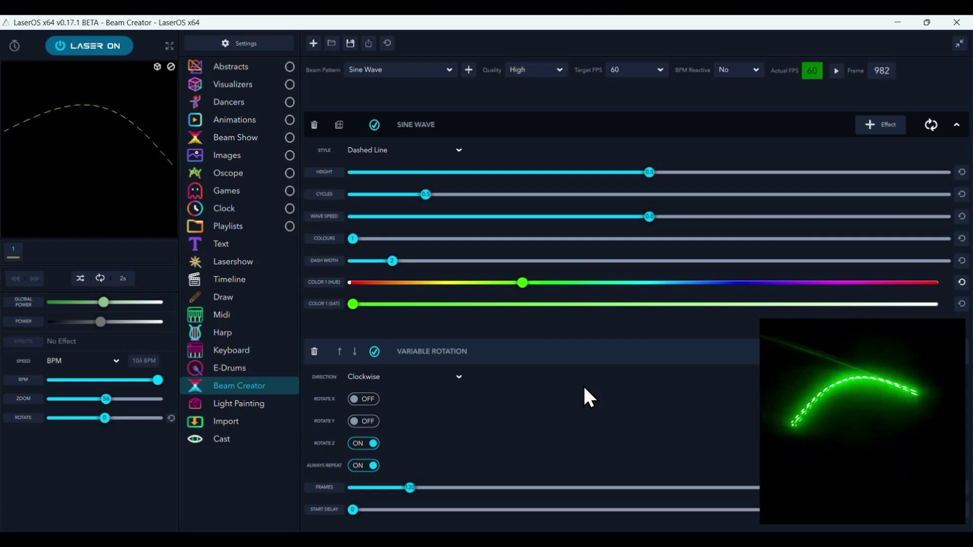
# Add a blue triangle wave with Variable Rotation, adjusting its speed and maximizing its height
pyautogui.click(450, 71)
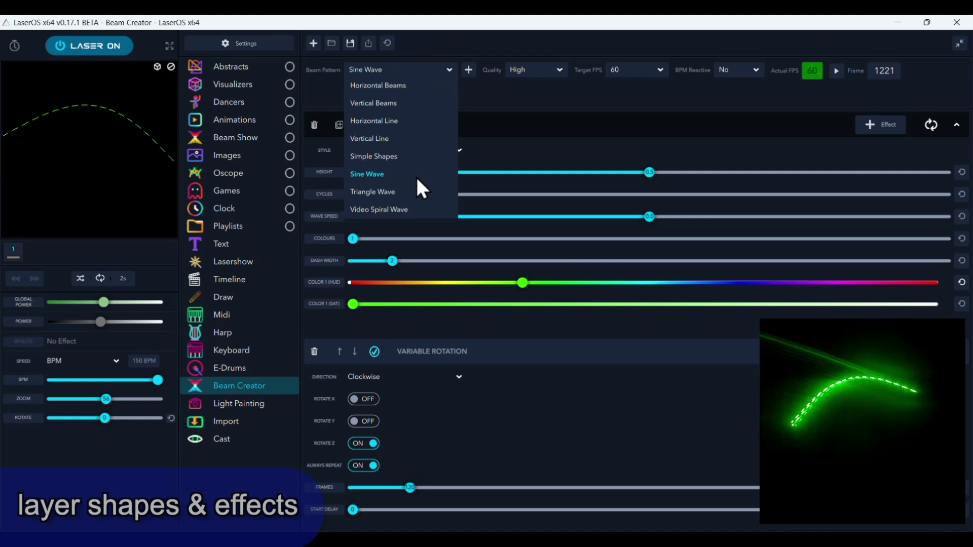
pyautogui.click(377, 191)
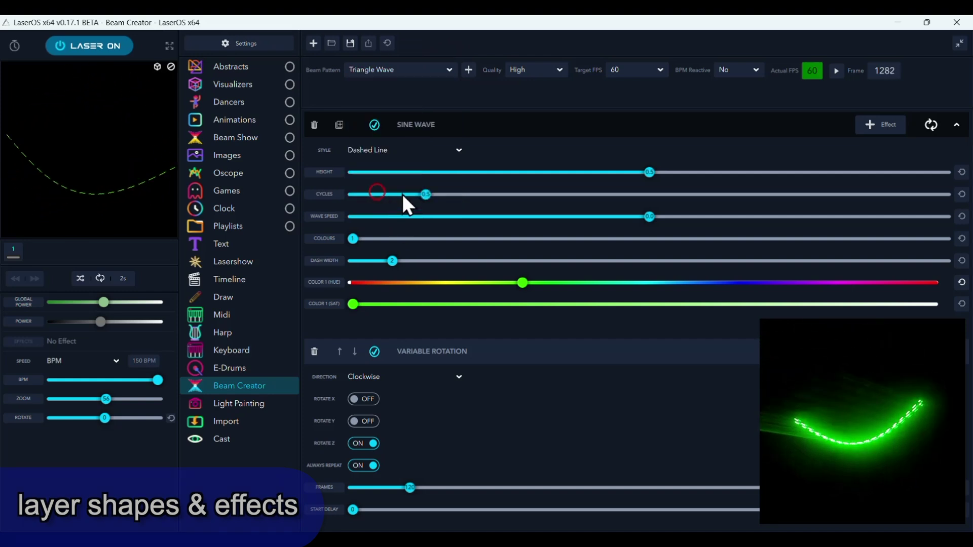
pyautogui.click(469, 71)
pyautogui.click(880, 125)
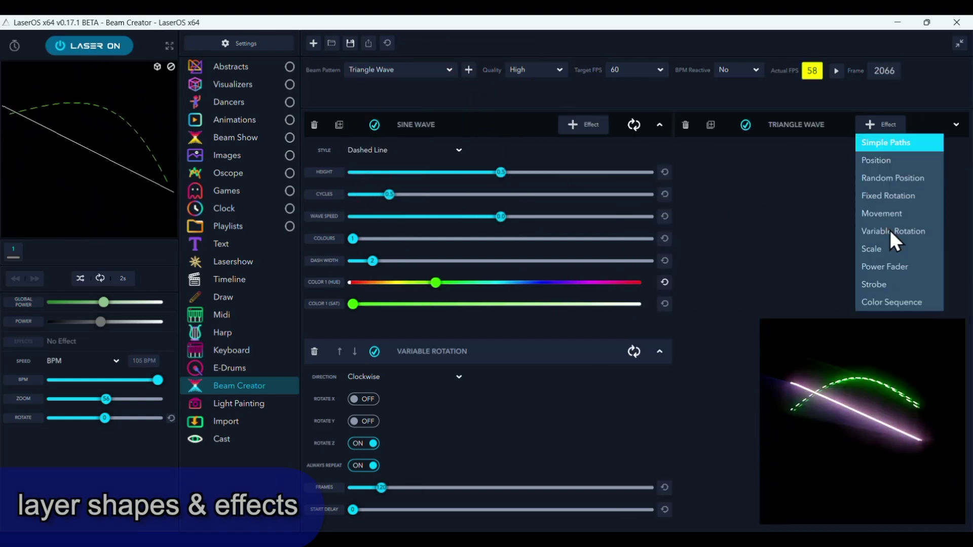
pyautogui.click(889, 228)
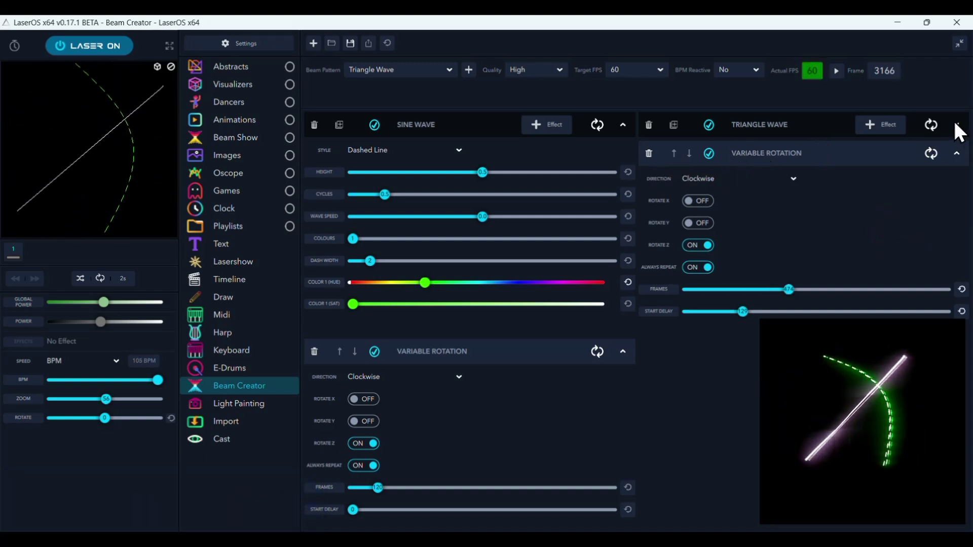
pyautogui.click(956, 124)
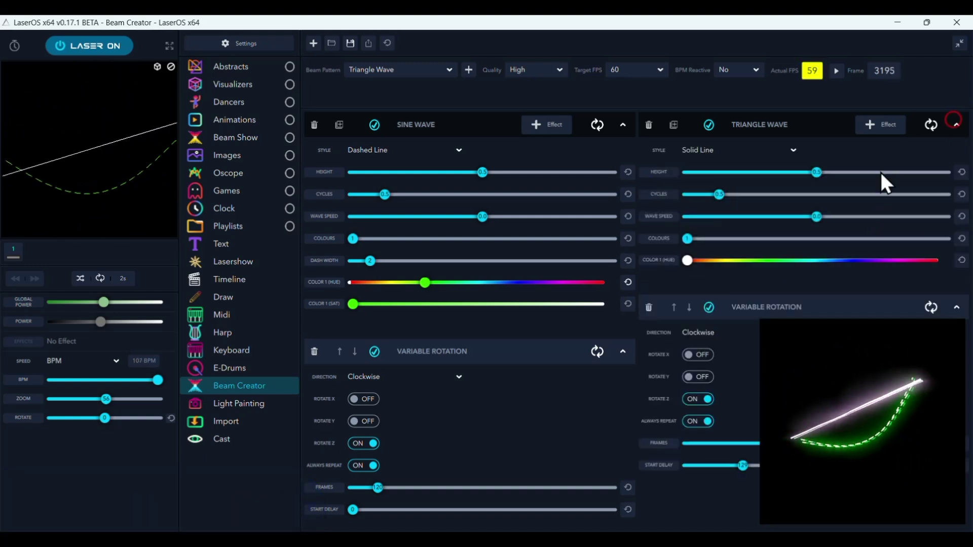
pyautogui.click(840, 260)
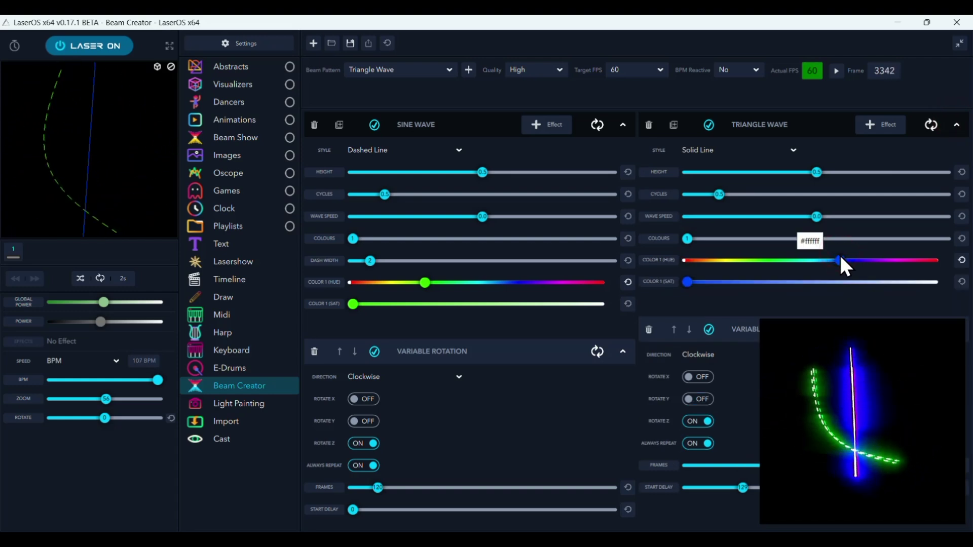
pyautogui.moveTo(817, 217); pyautogui.dragTo(796, 217)
pyautogui.click(813, 172)
pyautogui.moveTo(815, 172); pyautogui.dragTo(945, 179)
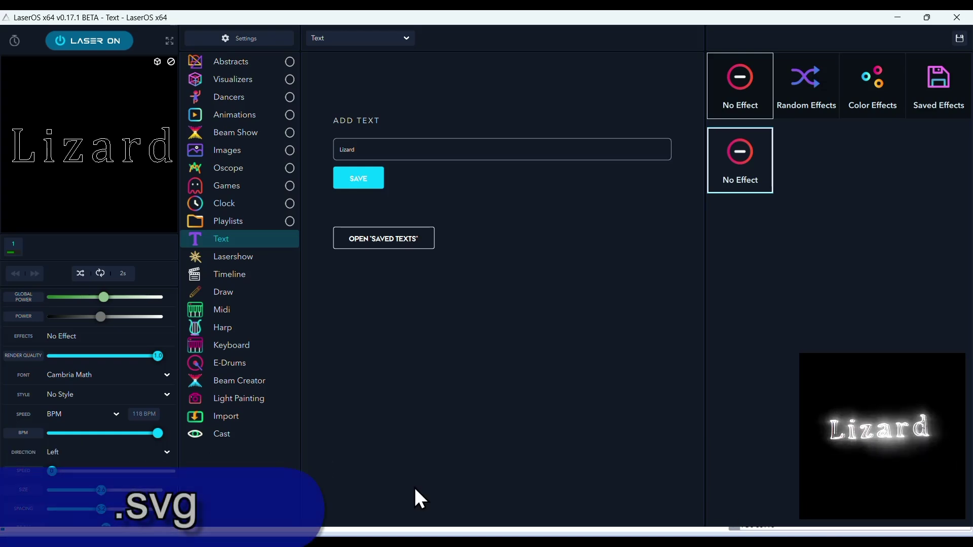
# Import the megaphone image from the Desktop's LaserOS vs Quickshow folder
pyautogui.click(226, 415)
pyautogui.click(610, 213)
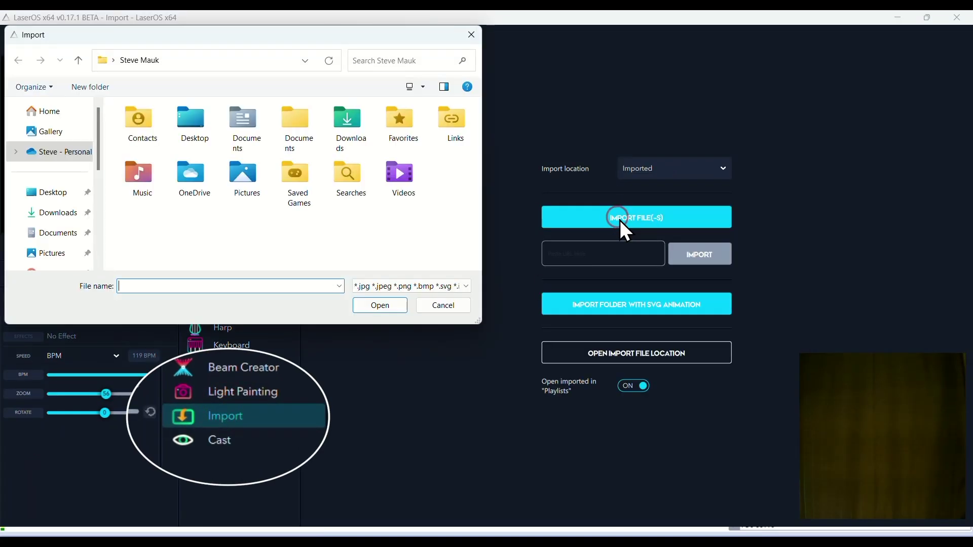
pyautogui.click(76, 151)
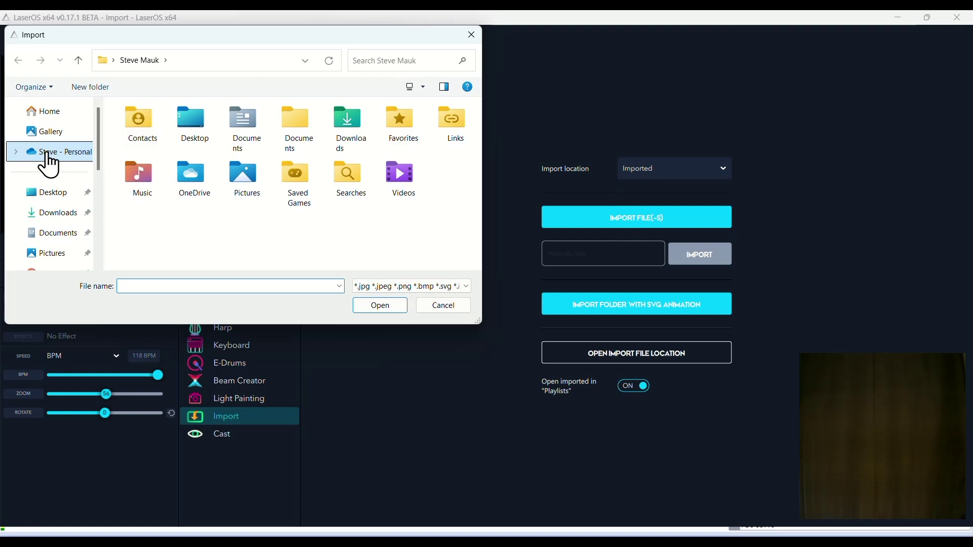
pyautogui.click(47, 192)
pyautogui.doubleClick(162, 146)
pyautogui.doubleClick(151, 130)
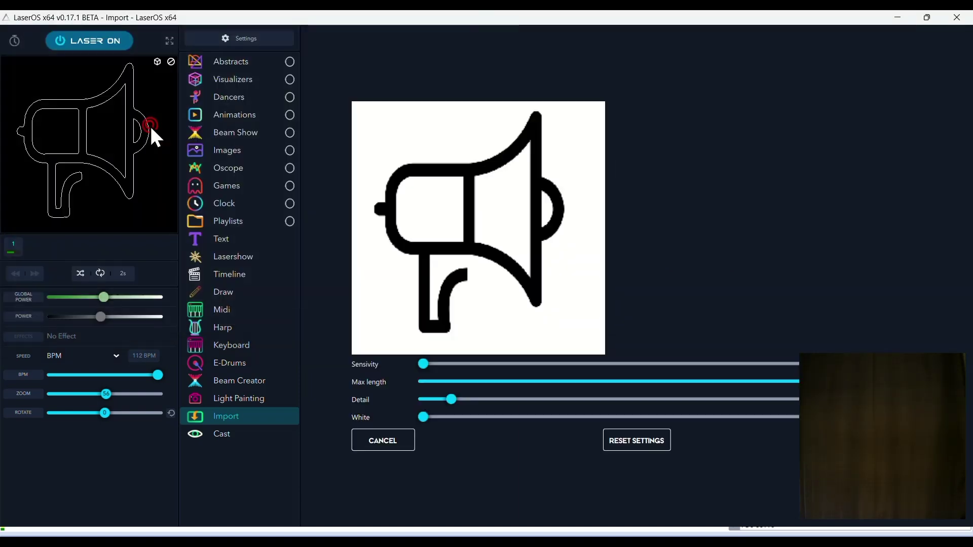
# Raise the tracing detail to about 49.8 and play the announce graphic from Playlists
pyautogui.moveTo(680, 399); pyautogui.dragTo(705, 396)
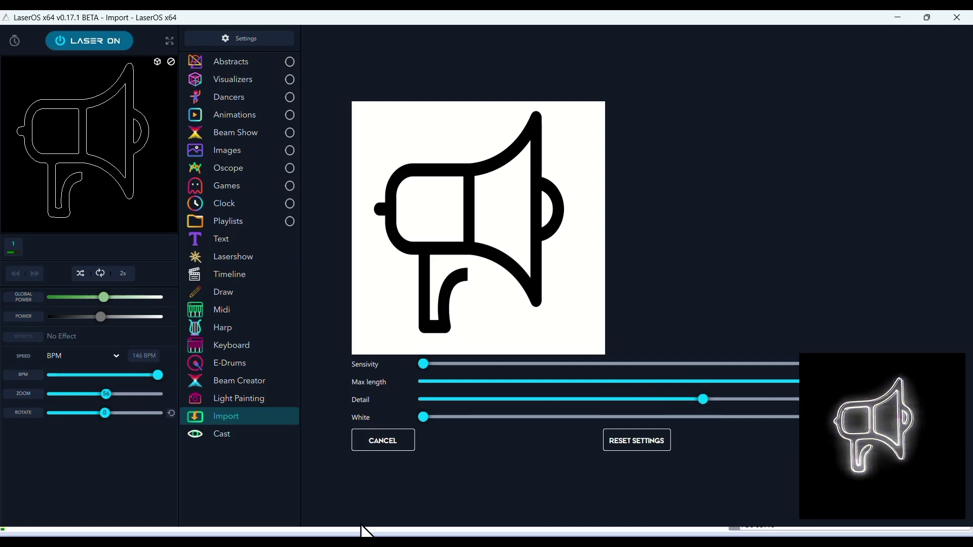
pyautogui.click(222, 217)
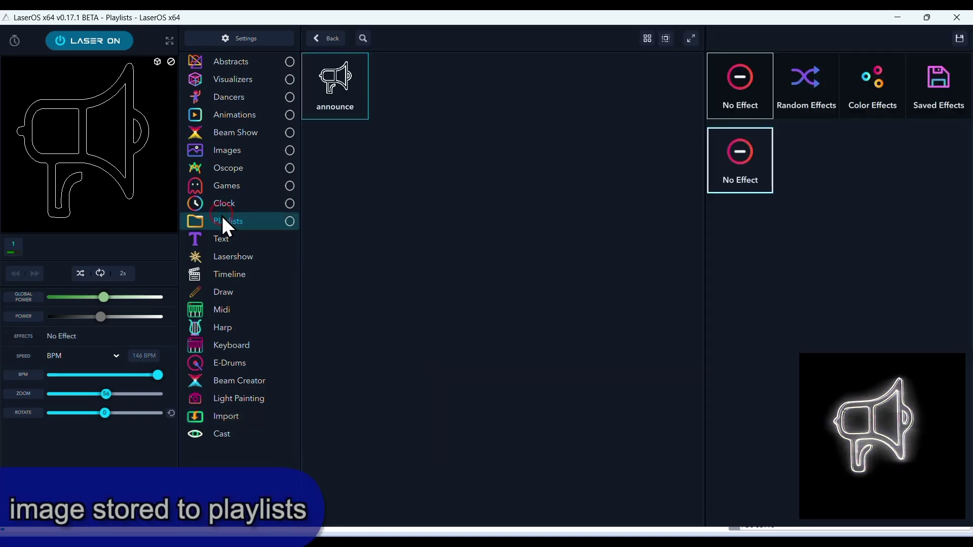
pyautogui.click(333, 75)
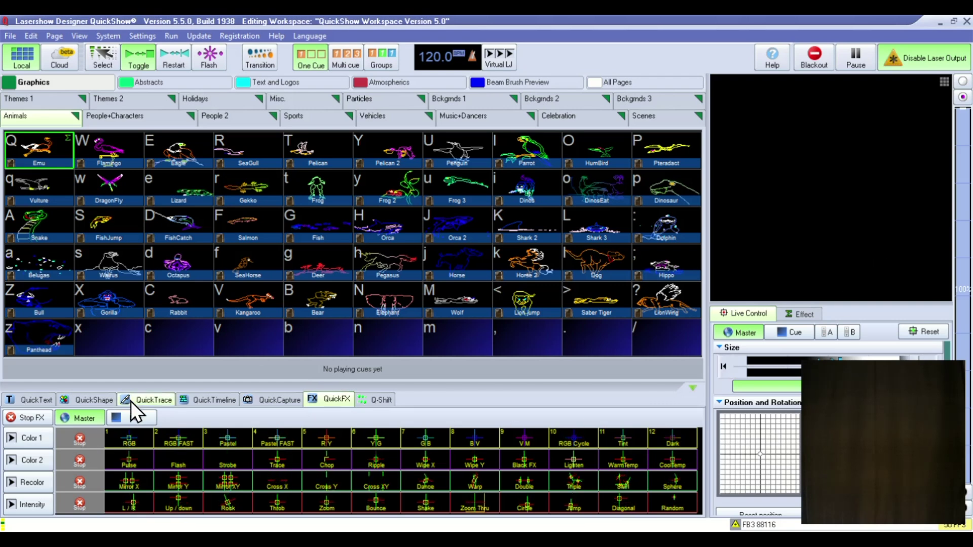
# Load announce.jpg into QuickTrace for tracing
pyautogui.click(141, 400)
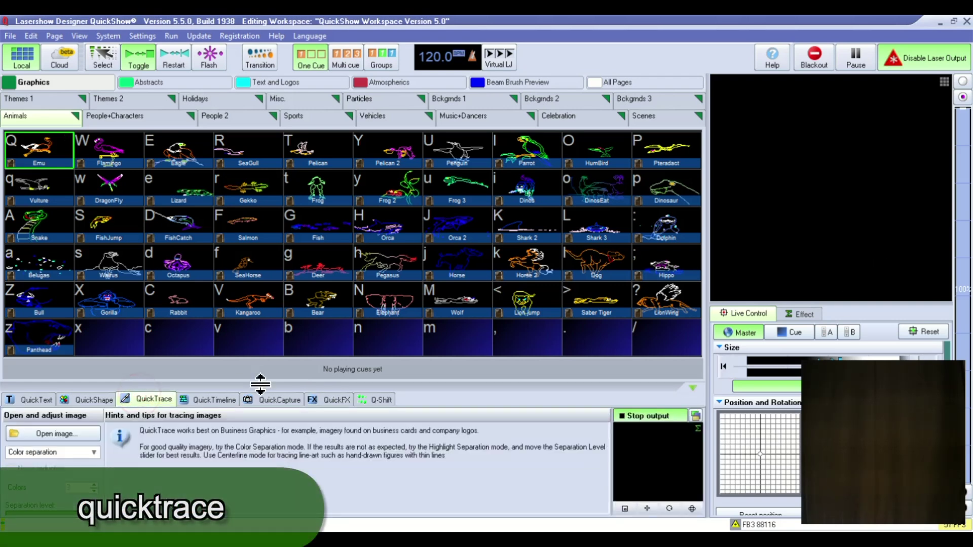
pyautogui.click(56, 431)
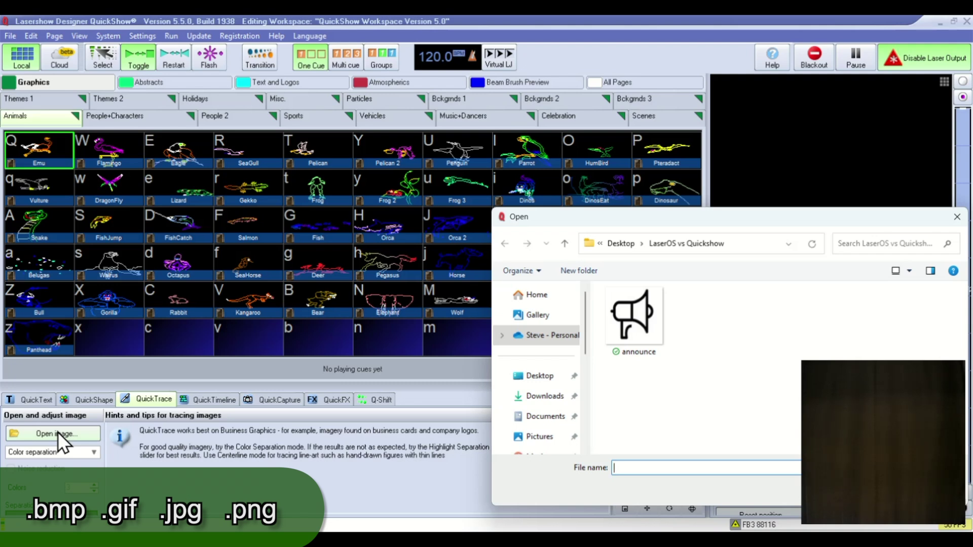
pyautogui.click(635, 319)
pyautogui.doubleClick(634, 310)
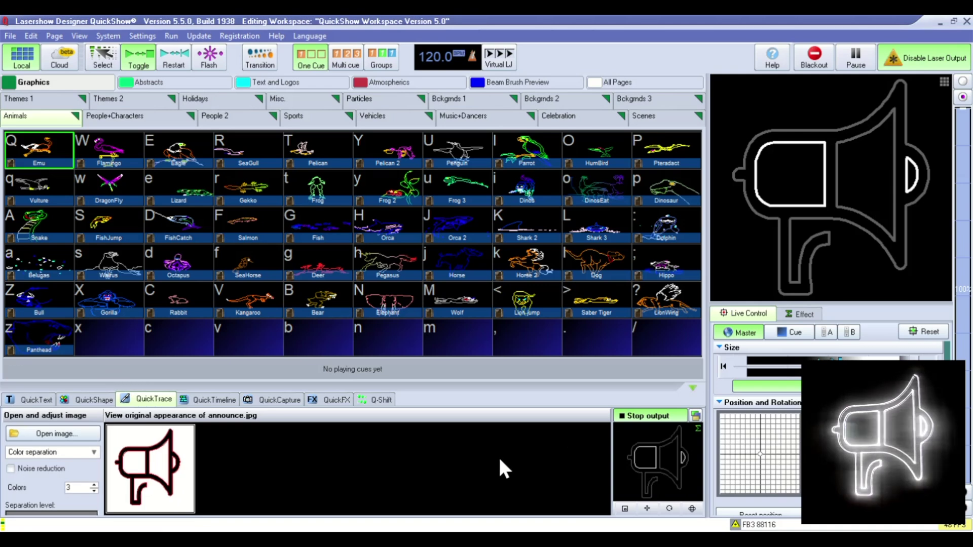
# Store the traced megaphone as a new cue in an empty cell and play it
pyautogui.moveTo(648, 461); pyautogui.dragTo(591, 330)
pyautogui.click(522, 393)
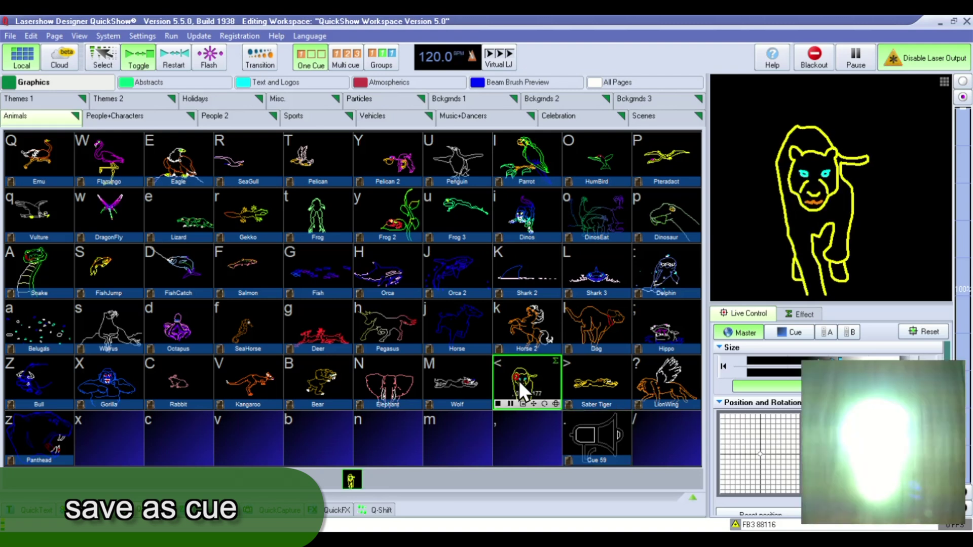
pyautogui.click(587, 428)
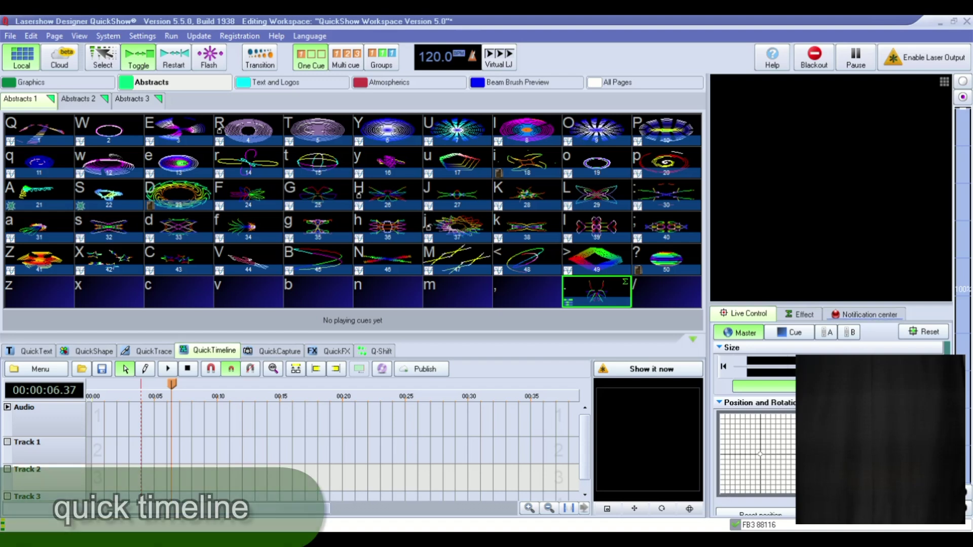
# Load Time Crunch.mp3 onto the QuickTimeline audio track
pyautogui.click(41, 368)
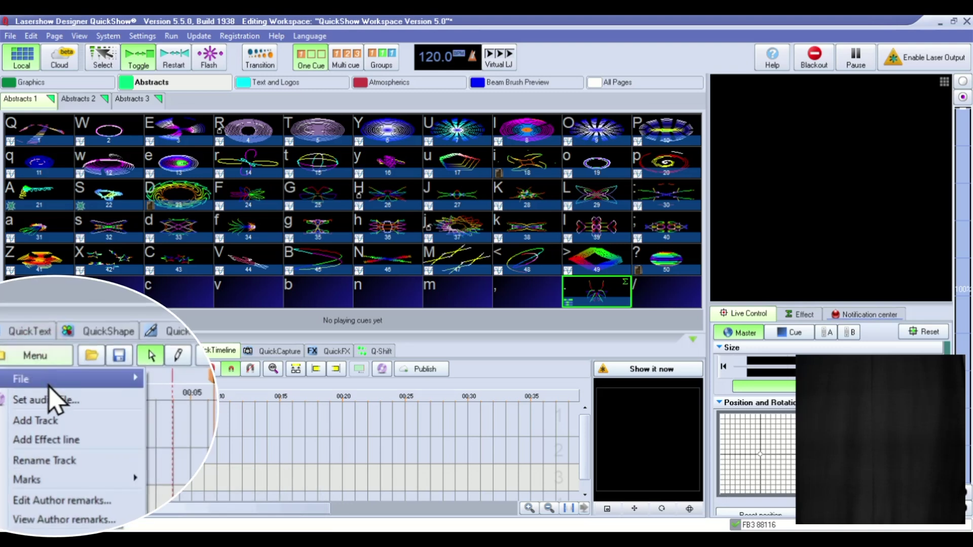
pyautogui.click(51, 402)
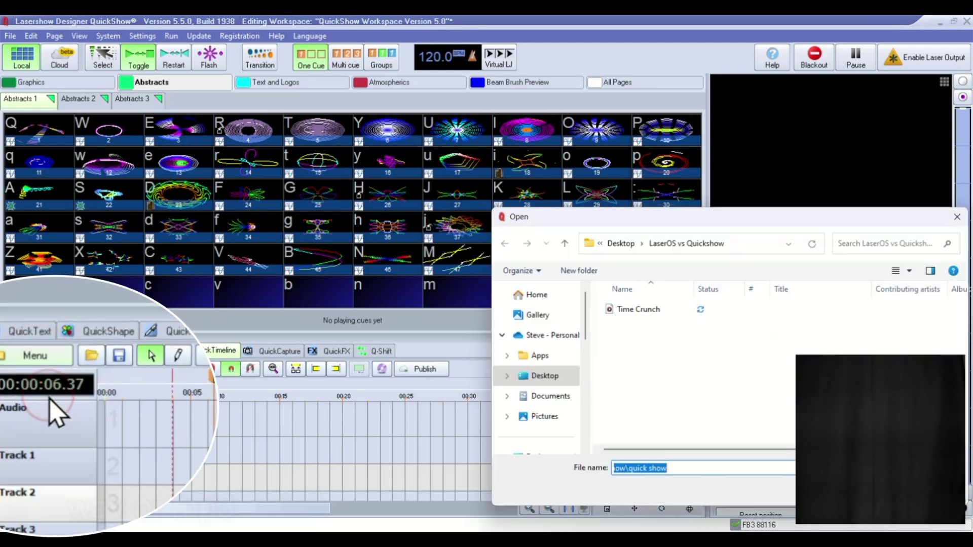
pyautogui.doubleClick(653, 308)
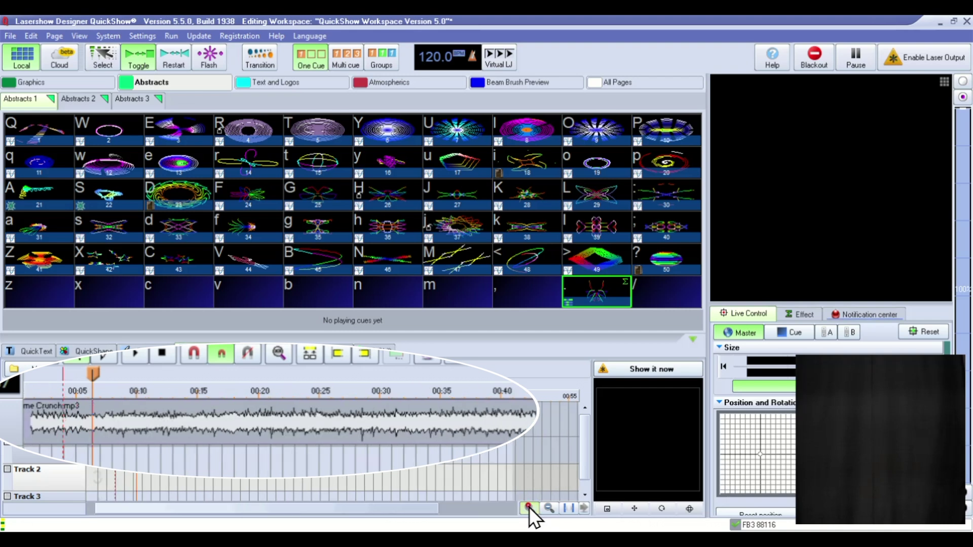
pyautogui.click(528, 507)
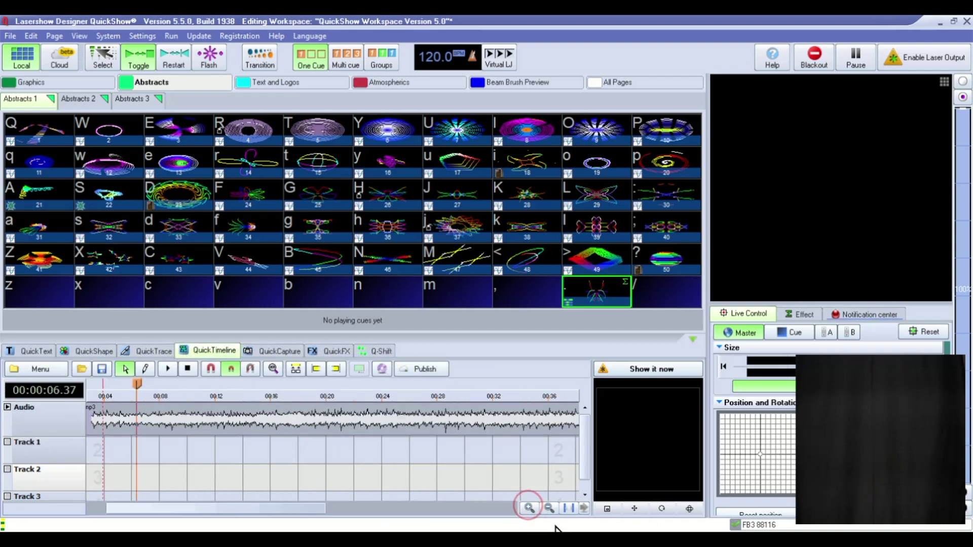
# Place the spinning ring cue on Track 1 near 4 seconds and trim it
pyautogui.click(255, 122)
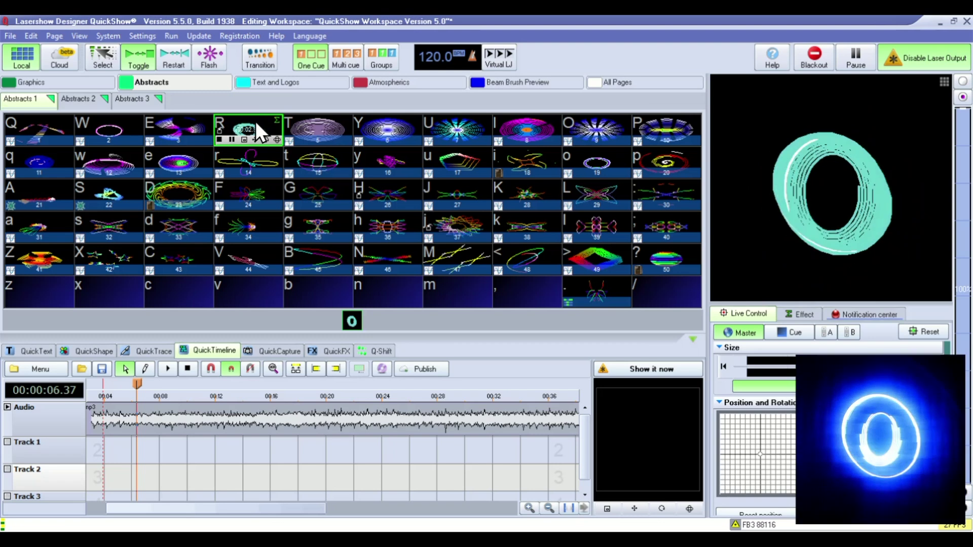
pyautogui.click(255, 121)
pyautogui.moveTo(120, 443); pyautogui.dragTo(188, 457)
pyautogui.moveTo(153, 508); pyautogui.dragTo(133, 508)
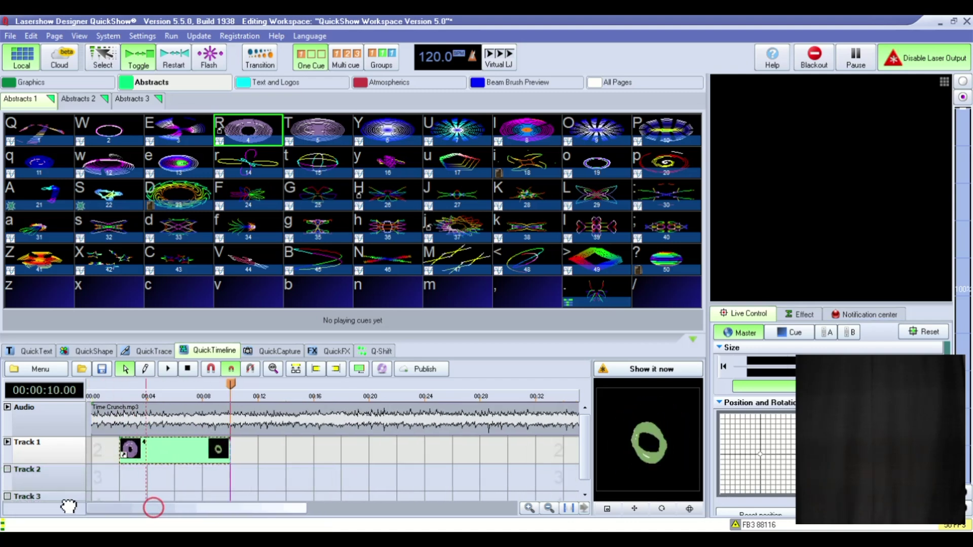
pyautogui.moveTo(182, 446); pyautogui.dragTo(153, 447)
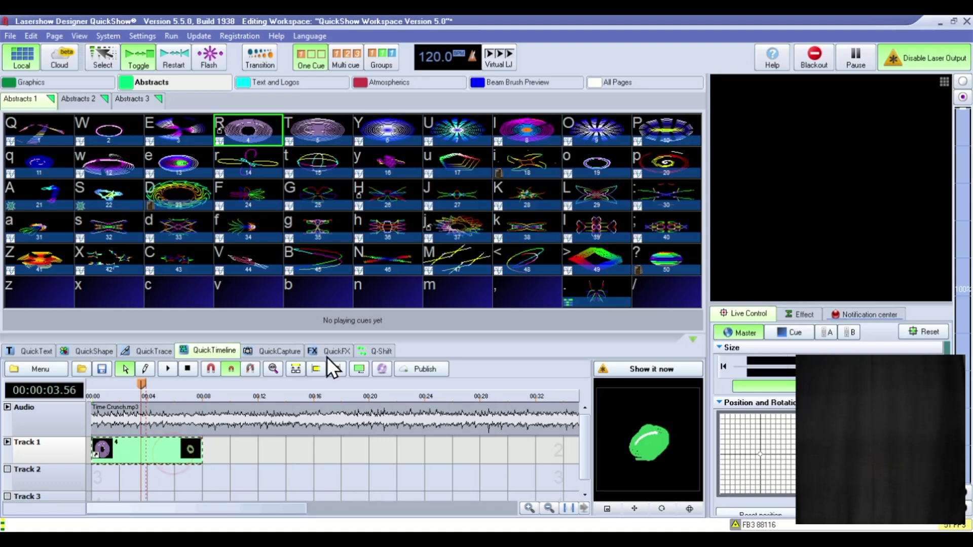
# Add cue 36 to Track 2 and cue 49 to Track 1, trimming both clips
pyautogui.moveTo(390, 219); pyautogui.dragTo(345, 477)
pyautogui.moveTo(224, 483); pyautogui.dragTo(211, 481)
pyautogui.moveTo(322, 474); pyautogui.dragTo(273, 474)
pyautogui.moveTo(596, 259); pyautogui.dragTo(314, 446)
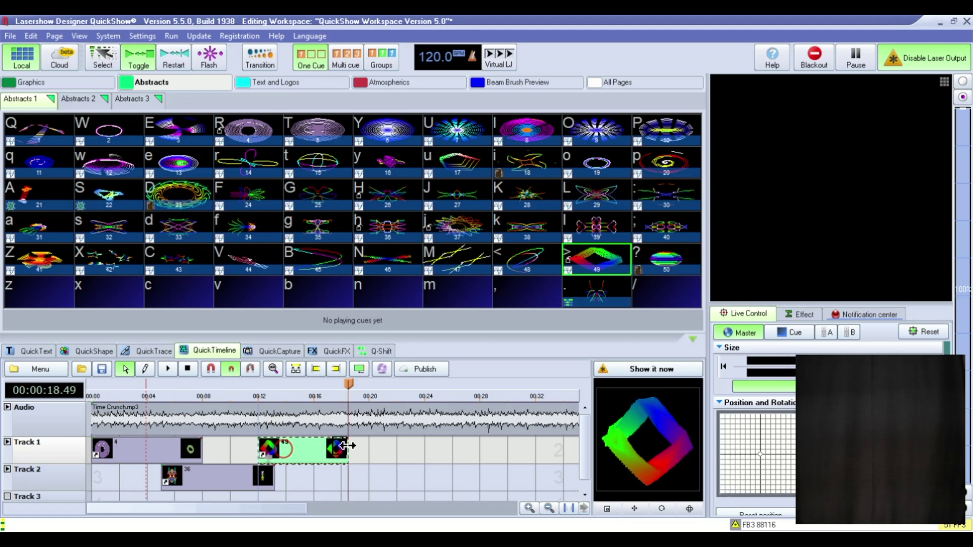
pyautogui.moveTo(347, 445); pyautogui.dragTo(284, 446)
# Play the timeline show from the start with laser output enabled
pyautogui.moveTo(283, 381); pyautogui.dragTo(76, 384)
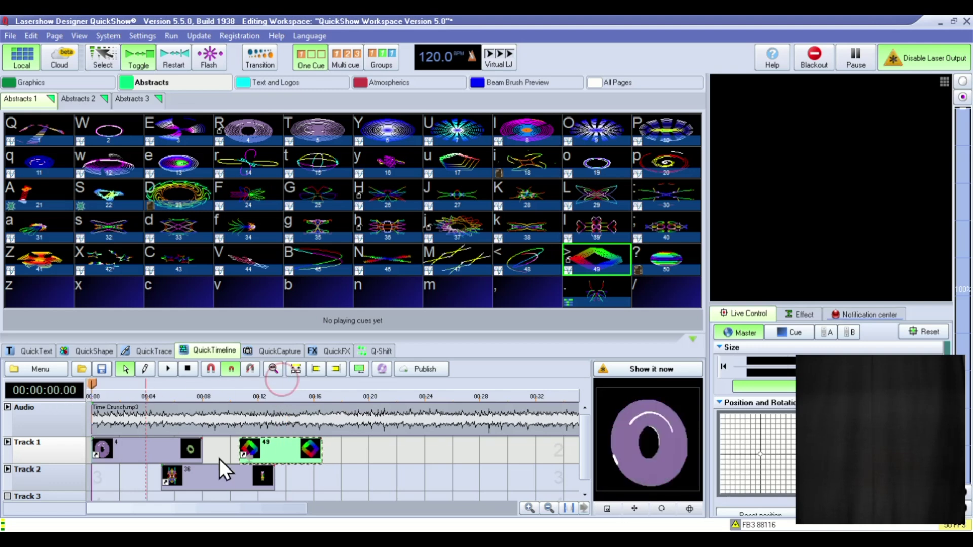
pyautogui.click(166, 368)
pyautogui.click(662, 370)
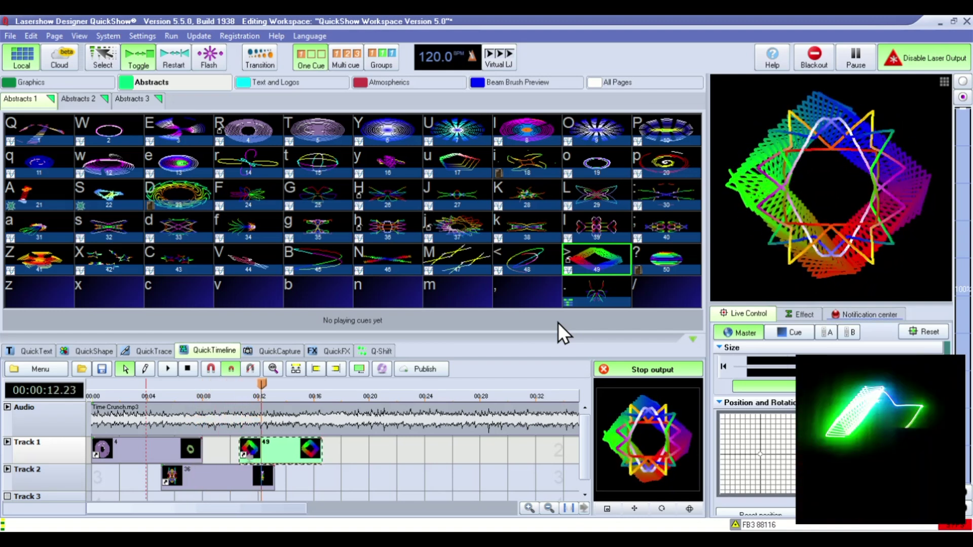
# Stop playback, save the timeline show into the empty / cue slot, and play it
pyautogui.click(188, 369)
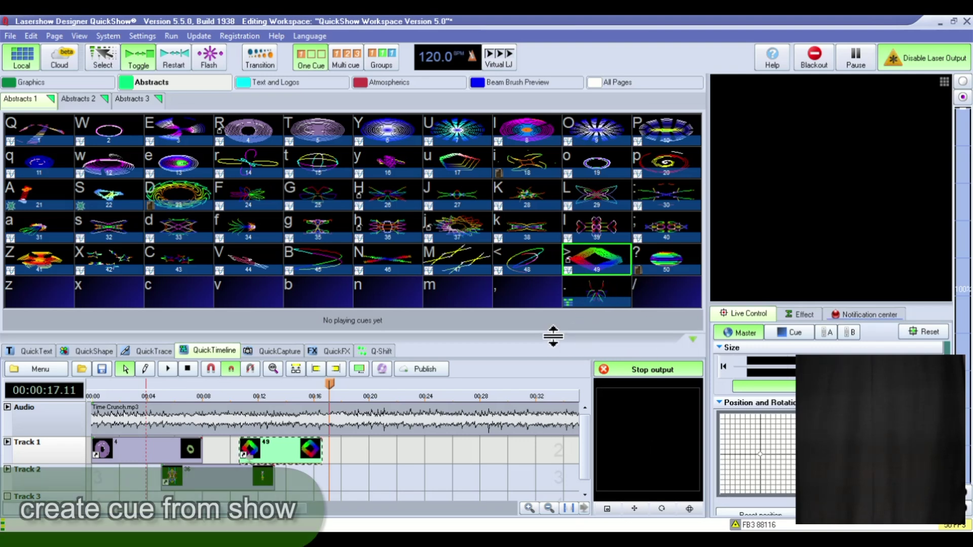
pyautogui.moveTo(553, 333); pyautogui.dragTo(555, 403)
pyautogui.moveTo(640, 473); pyautogui.dragTo(666, 347)
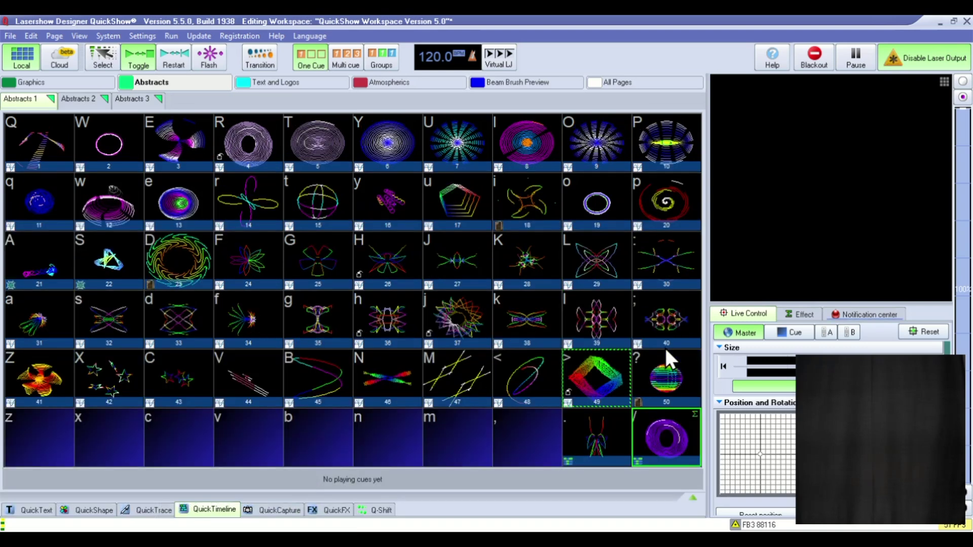
pyautogui.click(662, 437)
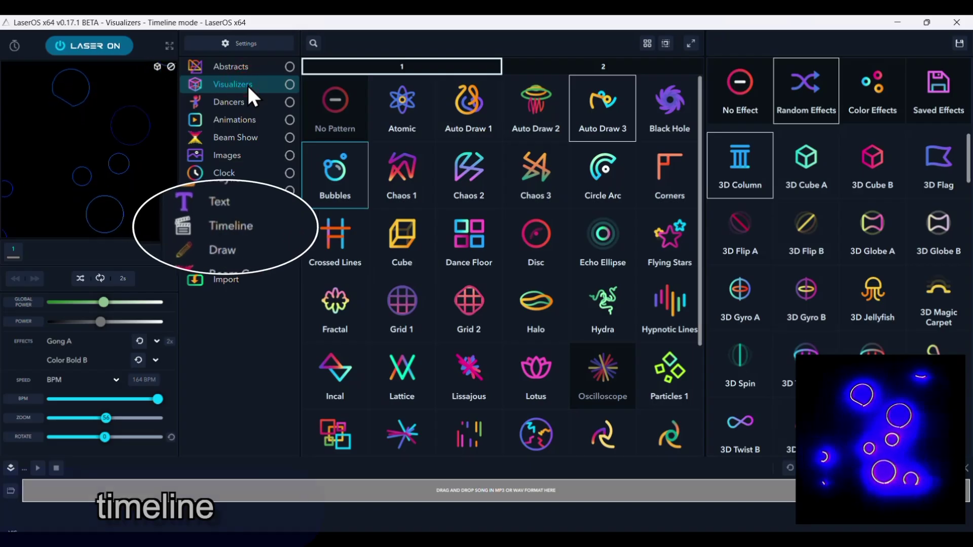
# Load Time Crunch from the Desktop's LaserOS vs Quickshow folder into the timeline
pyautogui.click(238, 230)
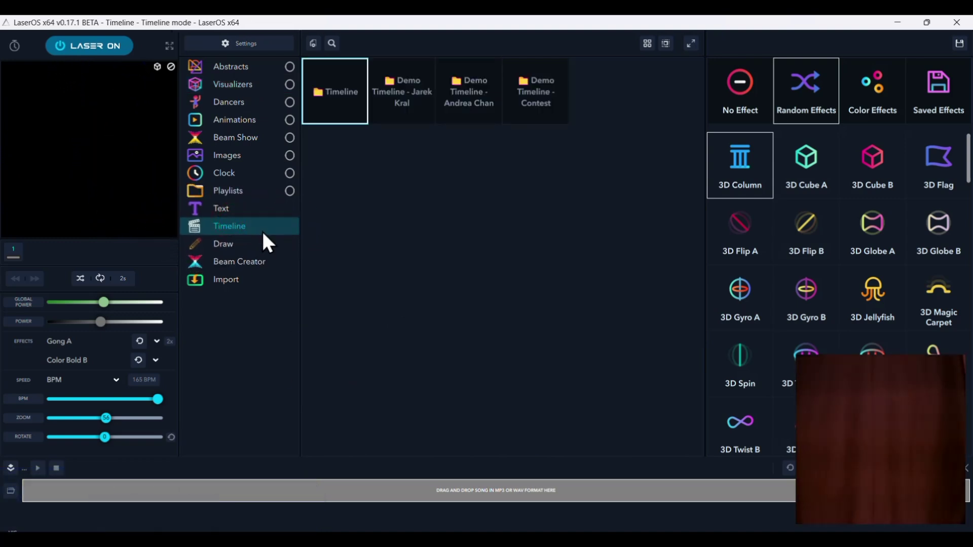
pyautogui.click(9, 489)
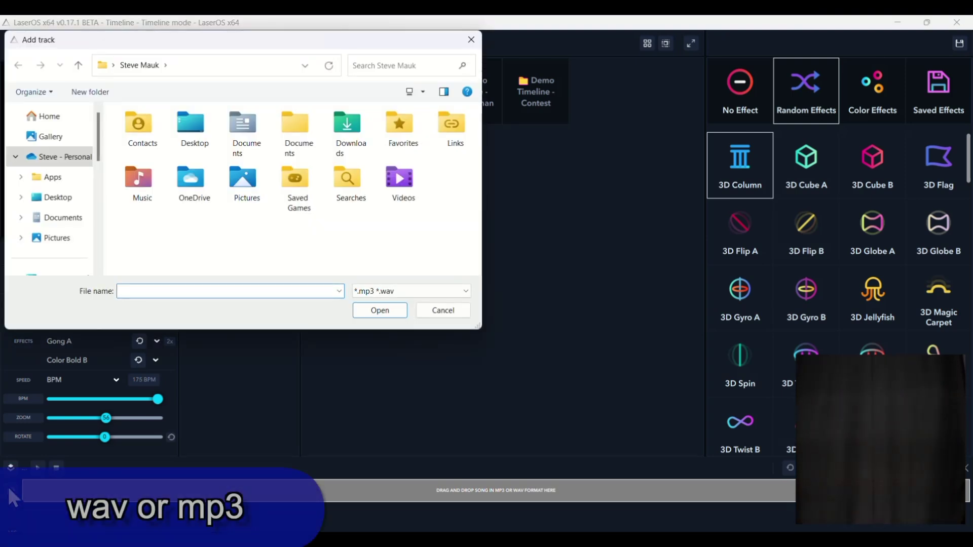
pyautogui.click(64, 197)
pyautogui.doubleClick(155, 130)
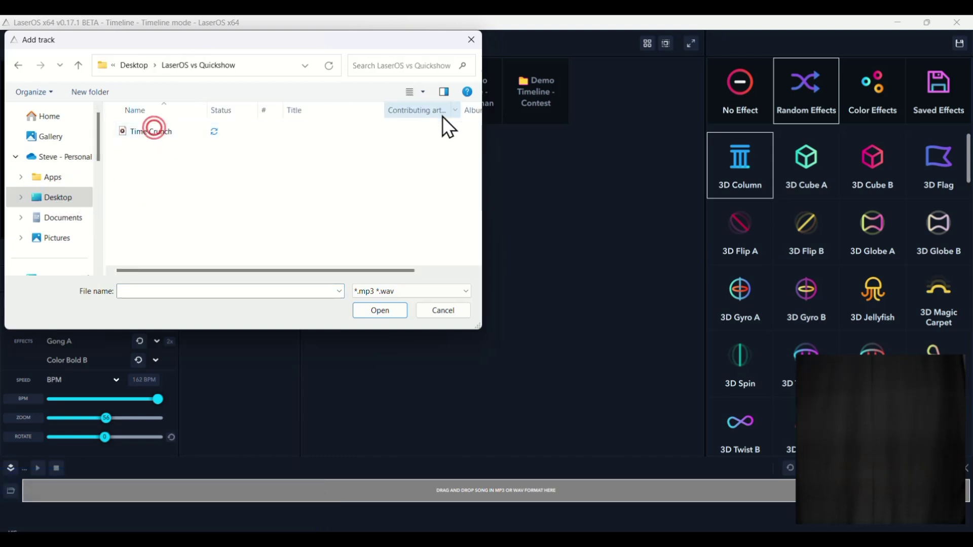
pyautogui.doubleClick(148, 130)
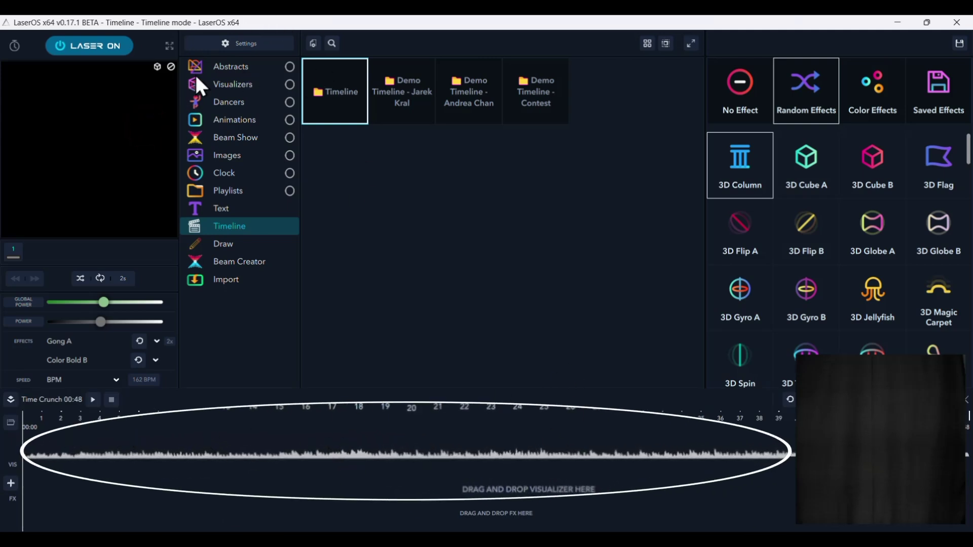
# Place the Chaos 2 visualizer on the VIS track and lengthen its clip
pyautogui.click(230, 86)
pyautogui.click(335, 175)
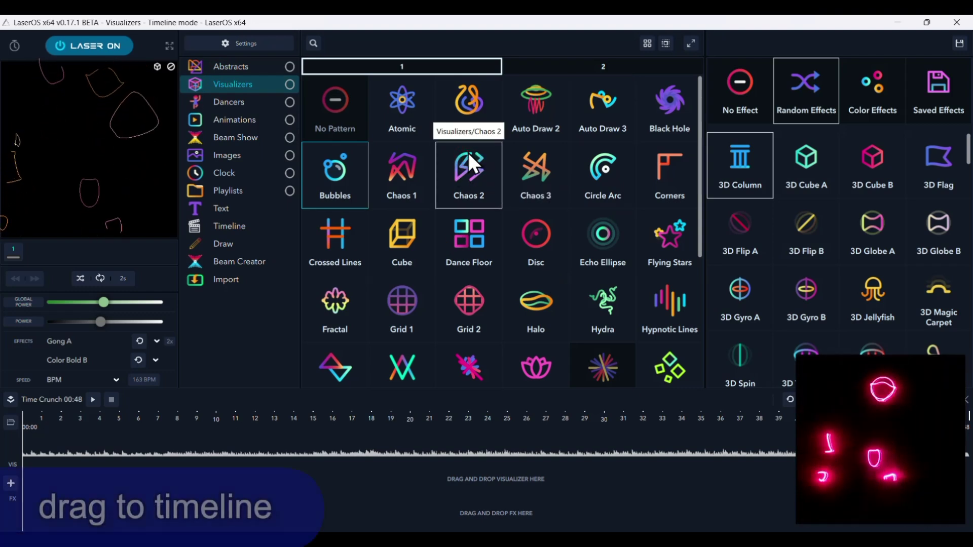
pyautogui.moveTo(468, 153); pyautogui.dragTo(467, 152)
pyautogui.moveTo(116, 479); pyautogui.dragTo(118, 478)
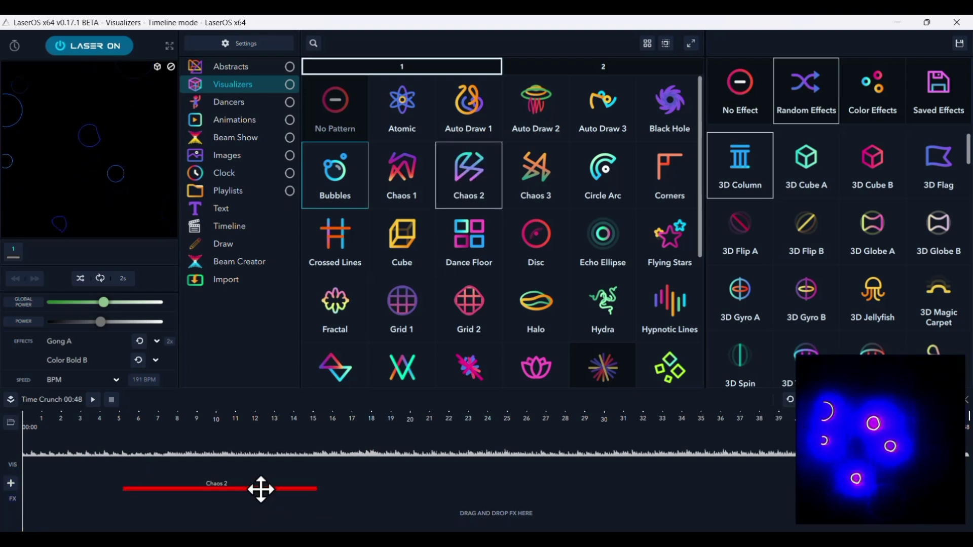
pyautogui.moveTo(264, 489); pyautogui.dragTo(146, 498)
pyautogui.moveTo(217, 478); pyautogui.dragTo(541, 480)
pyautogui.moveTo(452, 502); pyautogui.dragTo(107, 517)
# Add Disc and a shortened 3D Rotating Sphere after Chaos 2, then play the timeline
pyautogui.moveTo(533, 225); pyautogui.dragTo(313, 433)
pyautogui.moveTo(147, 484); pyautogui.dragTo(200, 494)
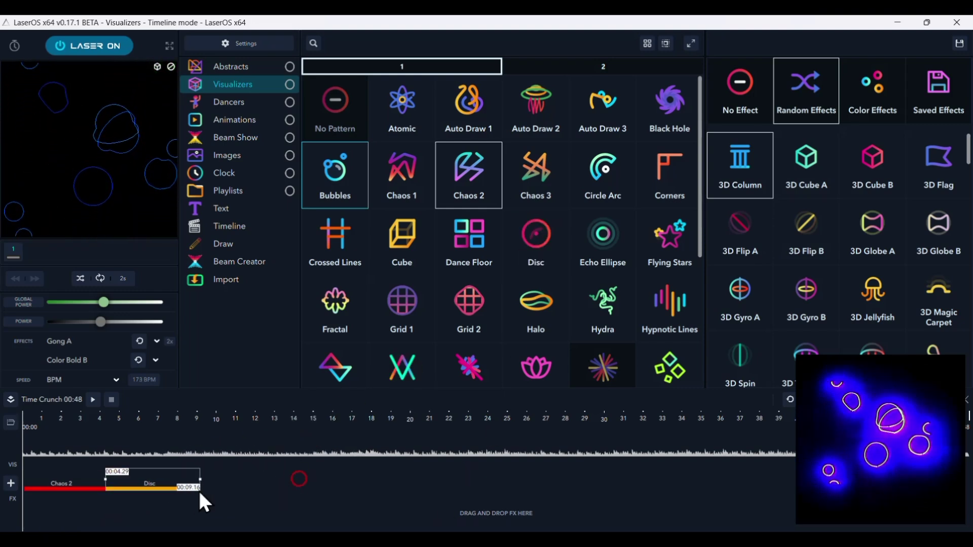
pyautogui.click(228, 119)
pyautogui.click(400, 94)
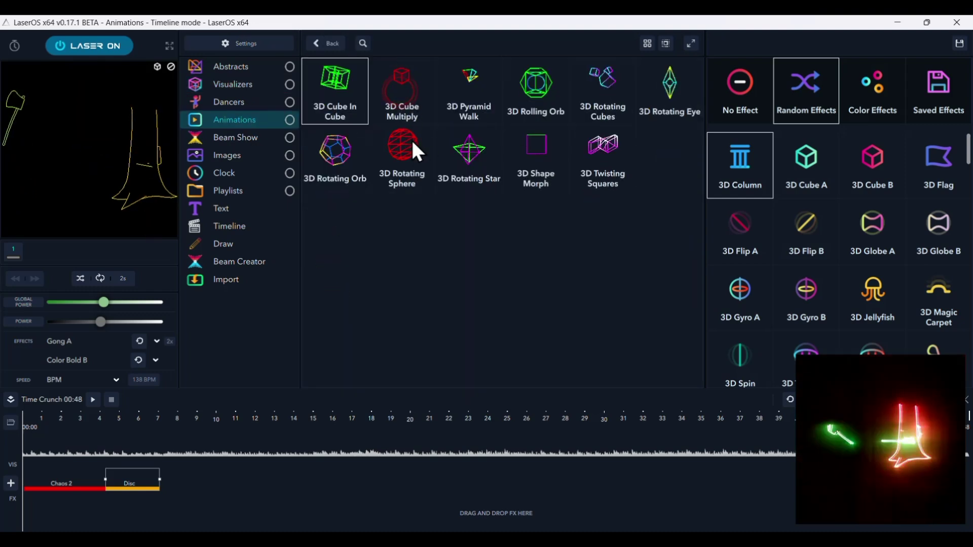
pyautogui.moveTo(231, 488); pyautogui.dragTo(187, 495)
pyautogui.moveTo(354, 479); pyautogui.dragTo(230, 489)
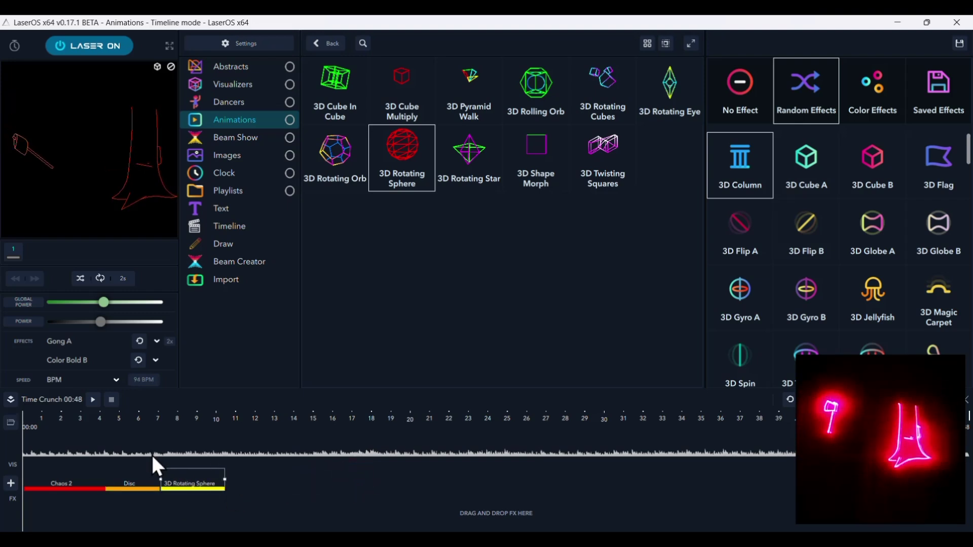
pyautogui.click(93, 400)
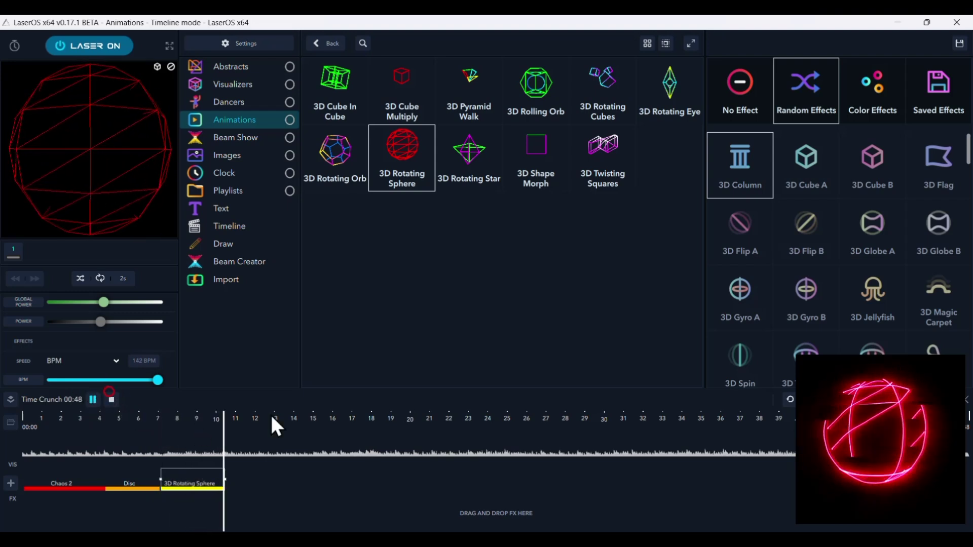
pyautogui.click(112, 400)
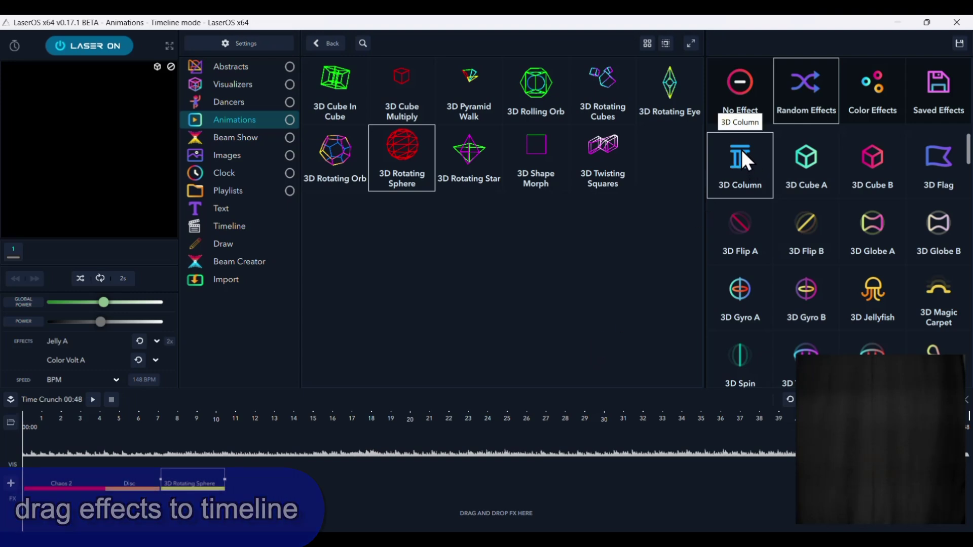
# Add the 3D Column effect to the FX track at about 5 seconds
pyautogui.moveTo(741, 150); pyautogui.dragTo(254, 517)
pyautogui.moveTo(335, 521); pyautogui.dragTo(228, 516)
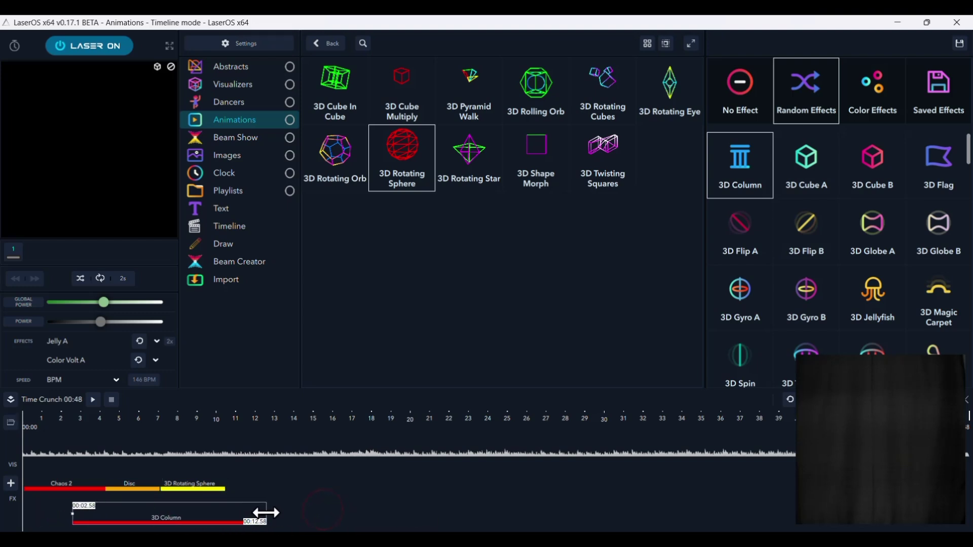
pyautogui.moveTo(276, 511); pyautogui.dragTo(326, 512)
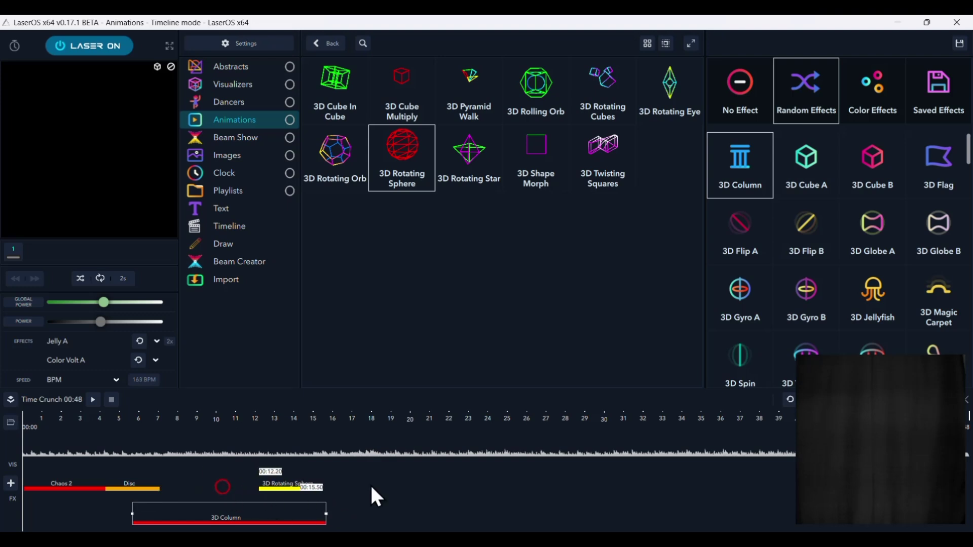
# Stretch the 3D Rotating Sphere clip to about 24 seconds and play from about 8 seconds
pyautogui.moveTo(221, 495); pyautogui.dragTo(224, 481)
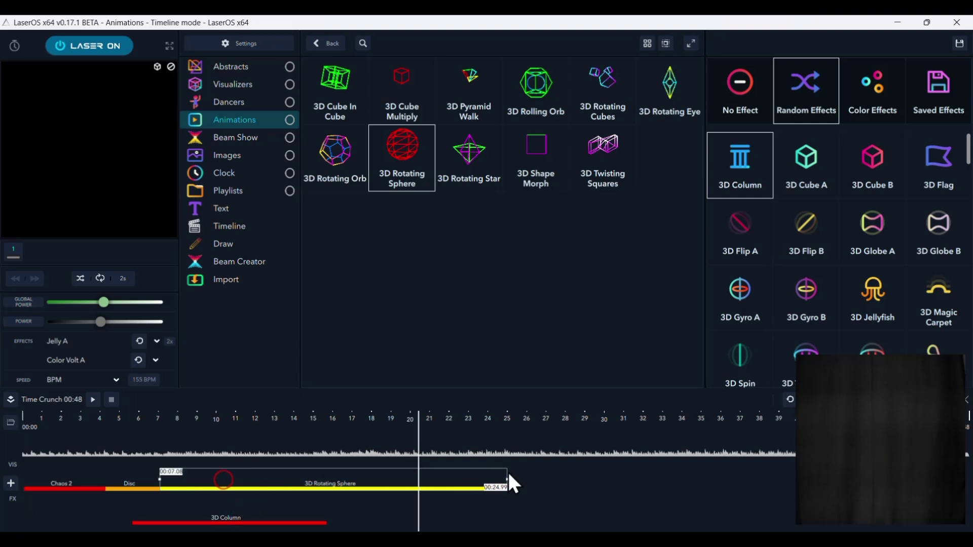
pyautogui.moveTo(508, 475); pyautogui.dragTo(500, 471)
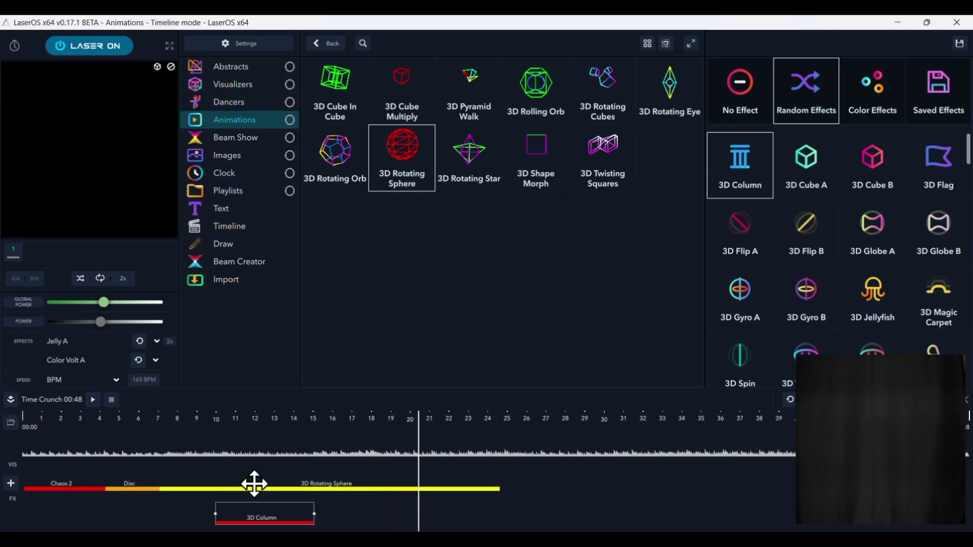
pyautogui.click(185, 423)
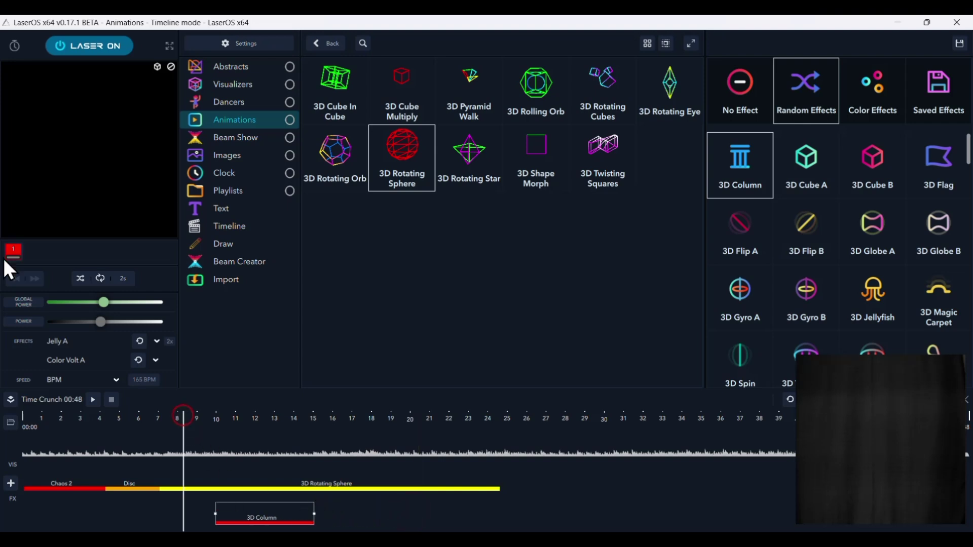
pyautogui.click(92, 400)
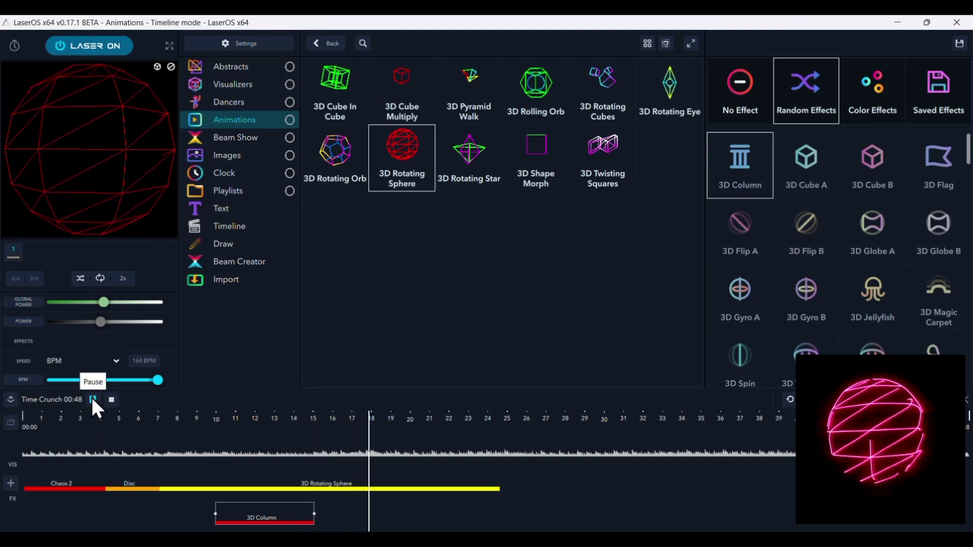
pyautogui.click(93, 400)
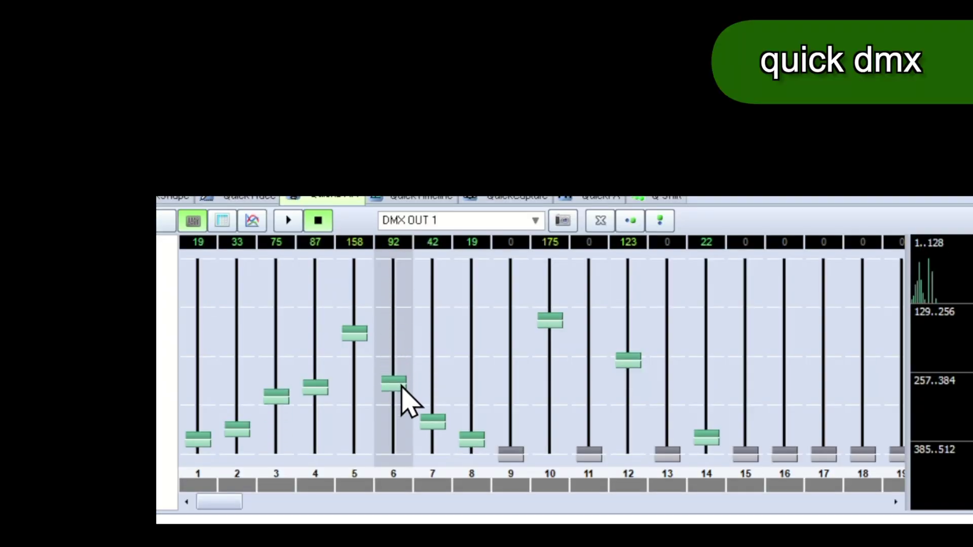
# Move the channel 6 fader on DMX OUT 1 up and down to change the stage lighting
pyautogui.moveTo(401, 388); pyautogui.dragTo(410, 419)
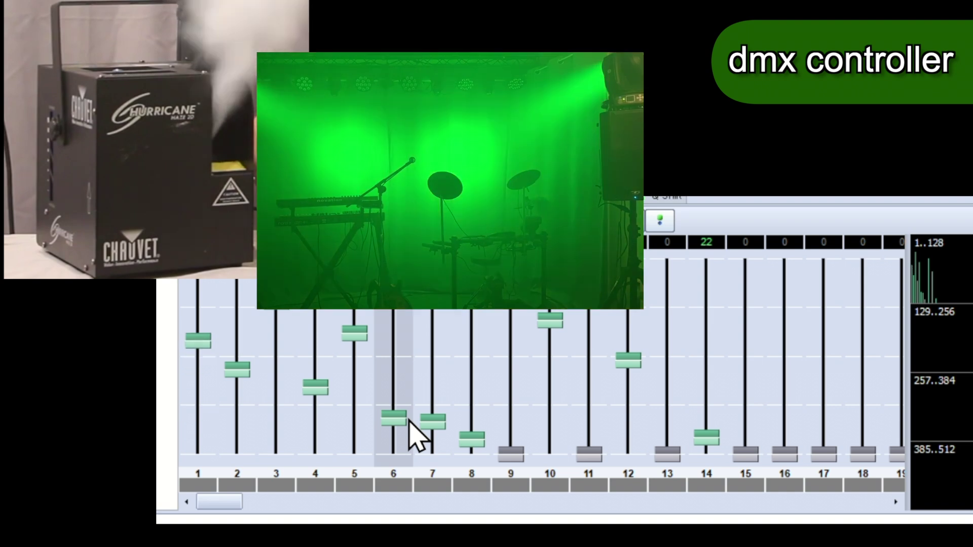